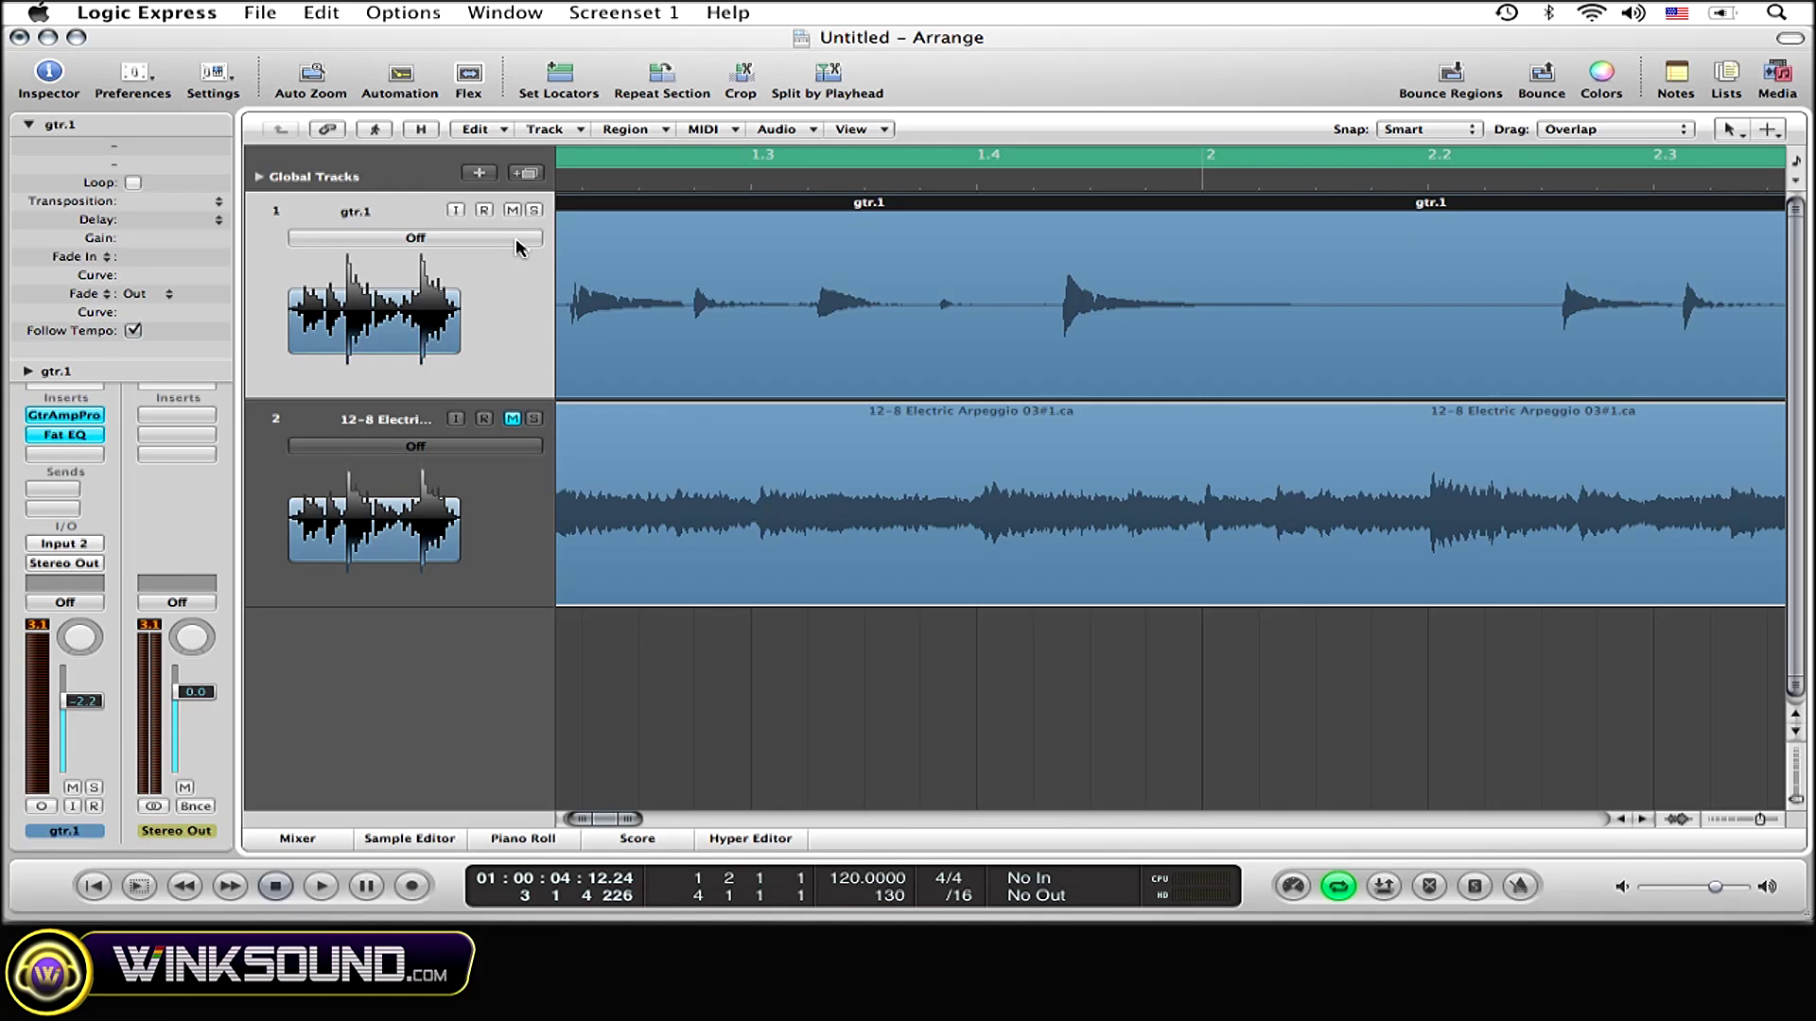
- Change gtr.1's flex mode from Off to Speed
click(518, 244)
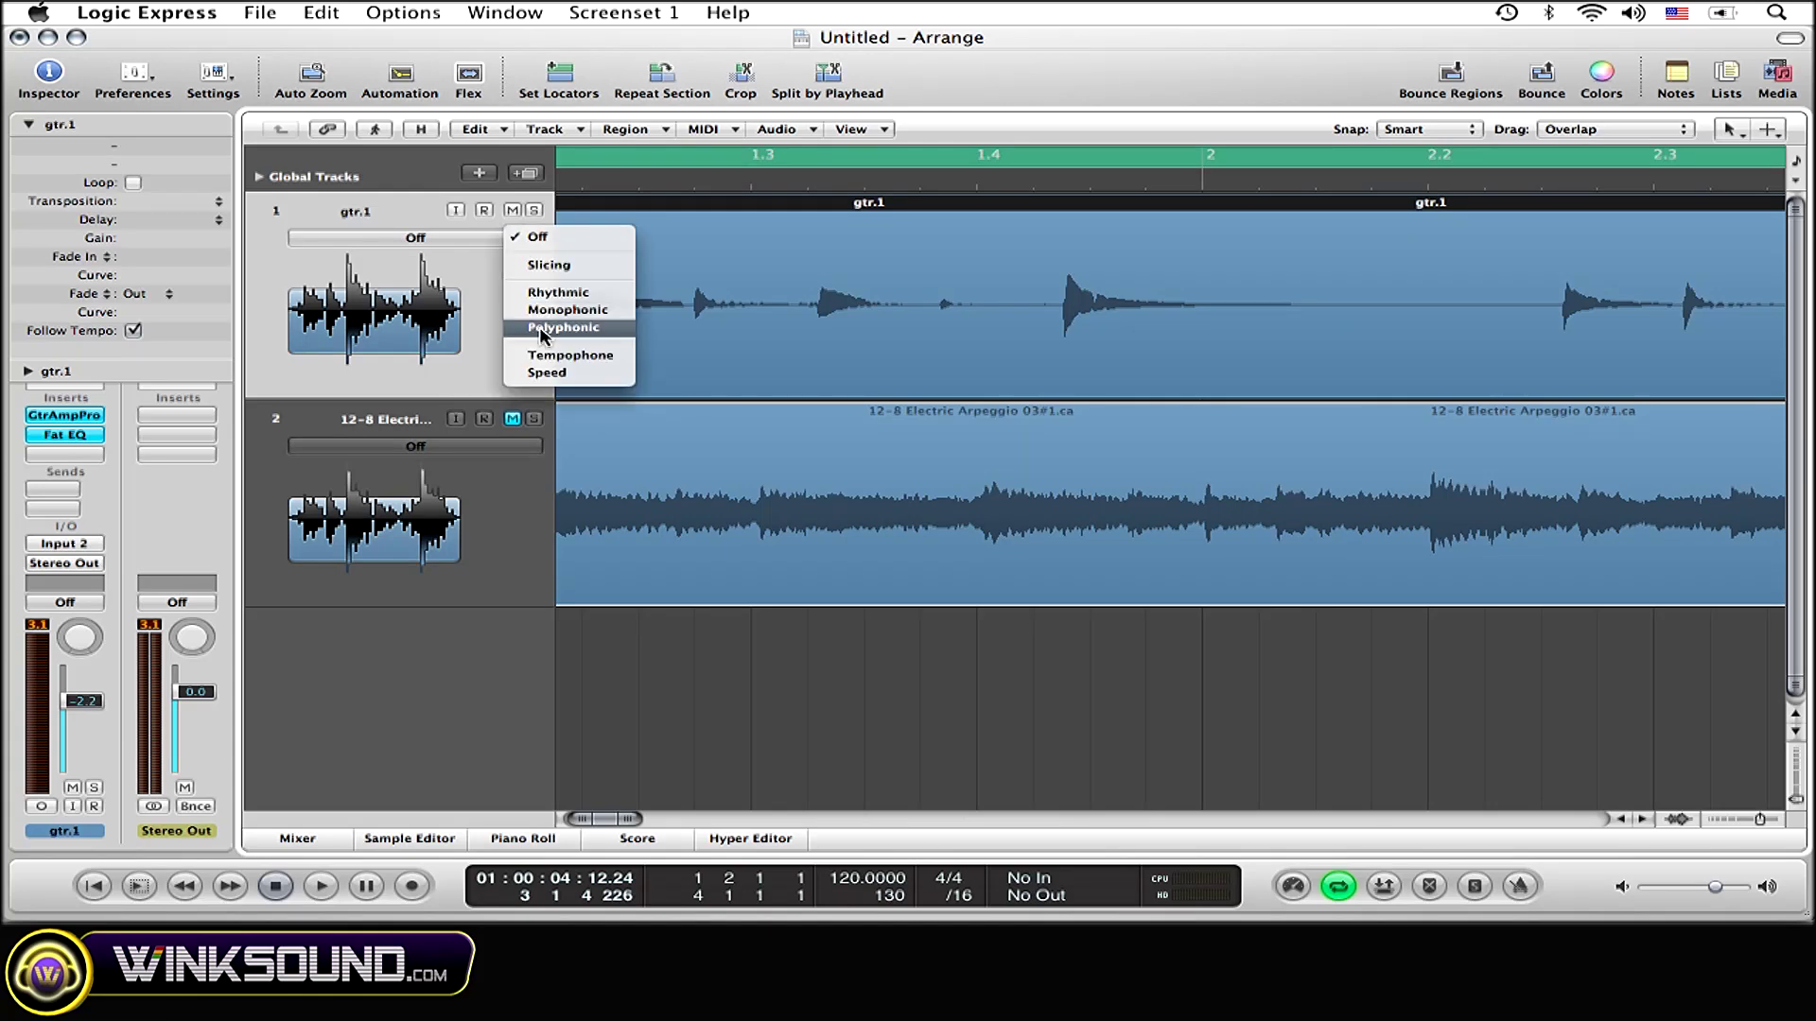
click(548, 373)
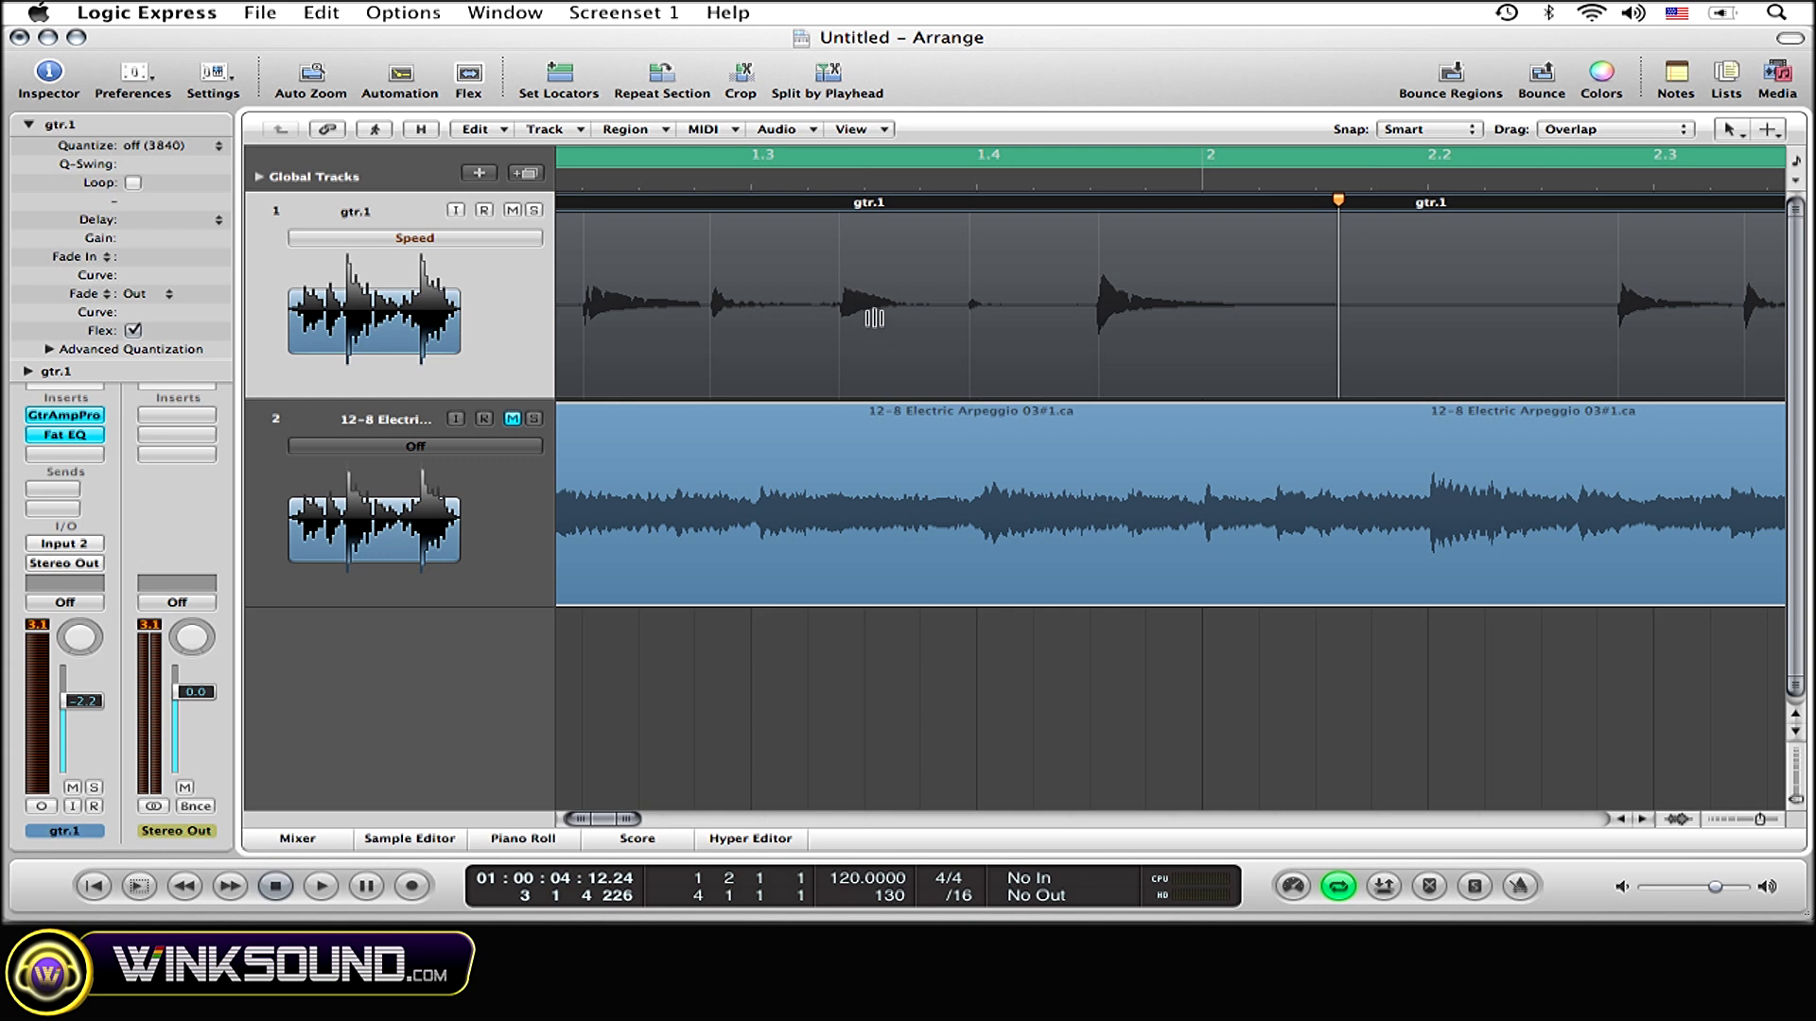
scroll(874, 318, right, 3)
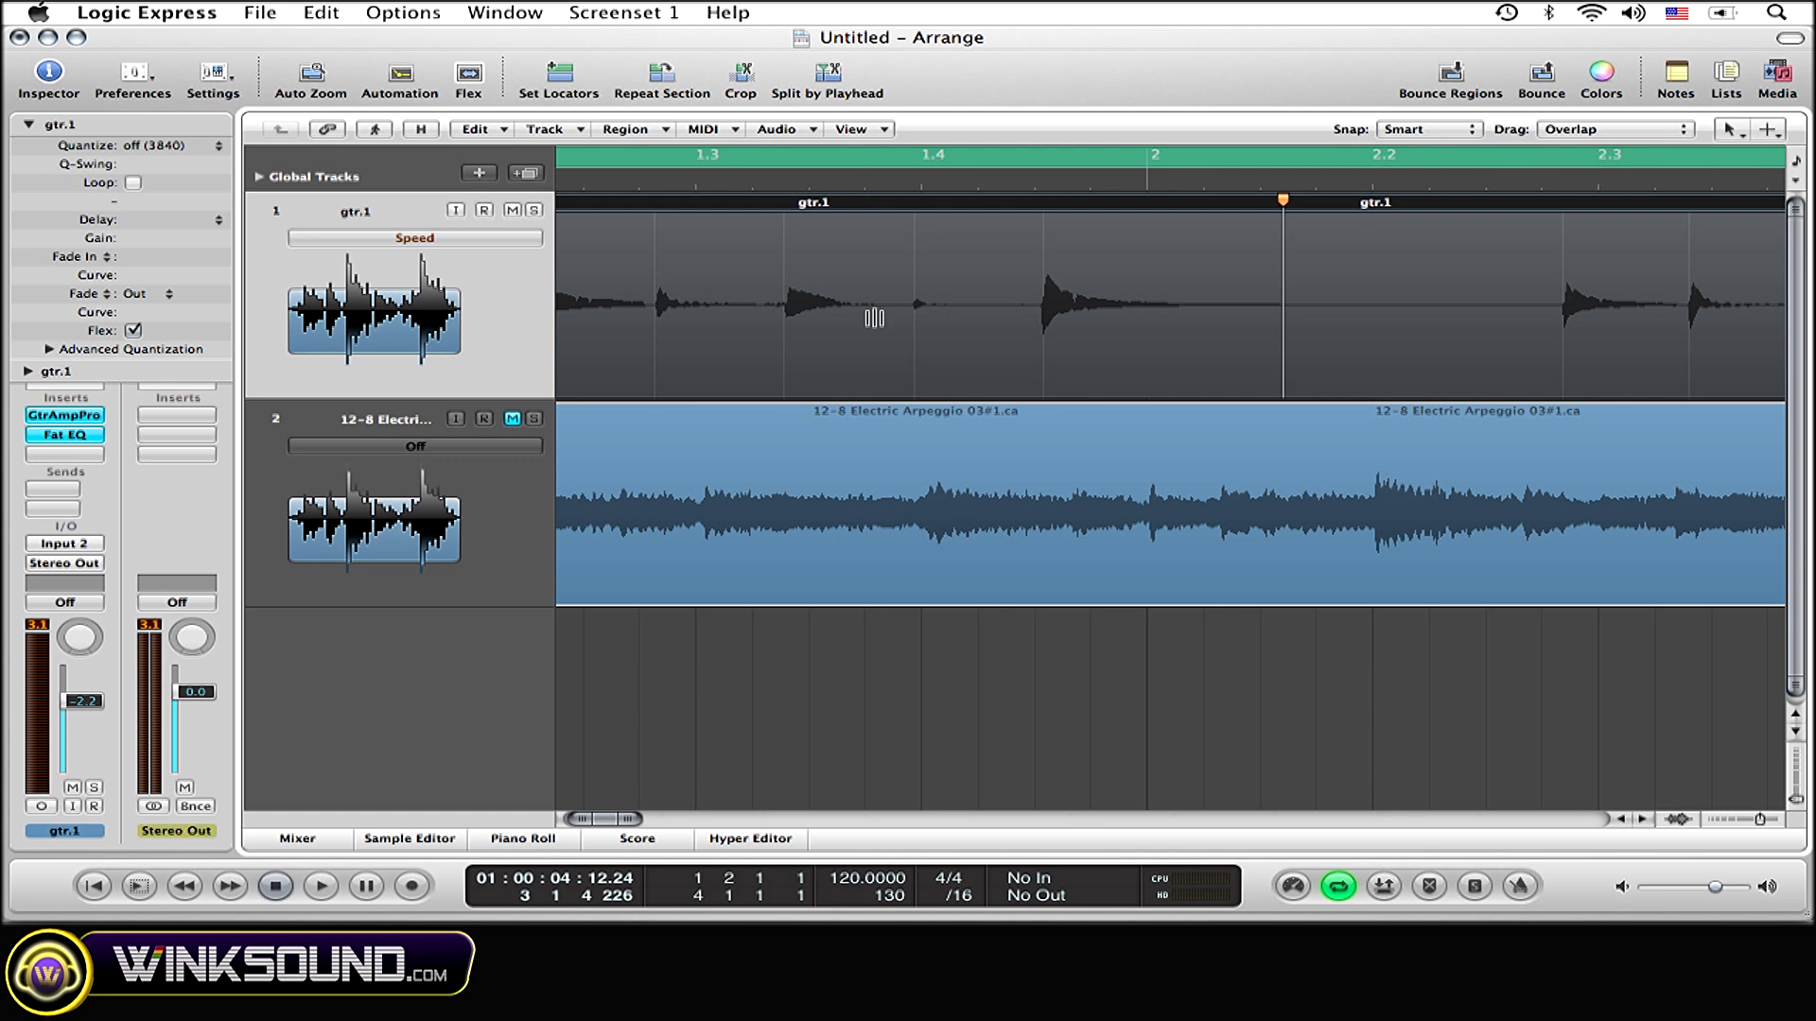
scroll(874, 318, right, 3)
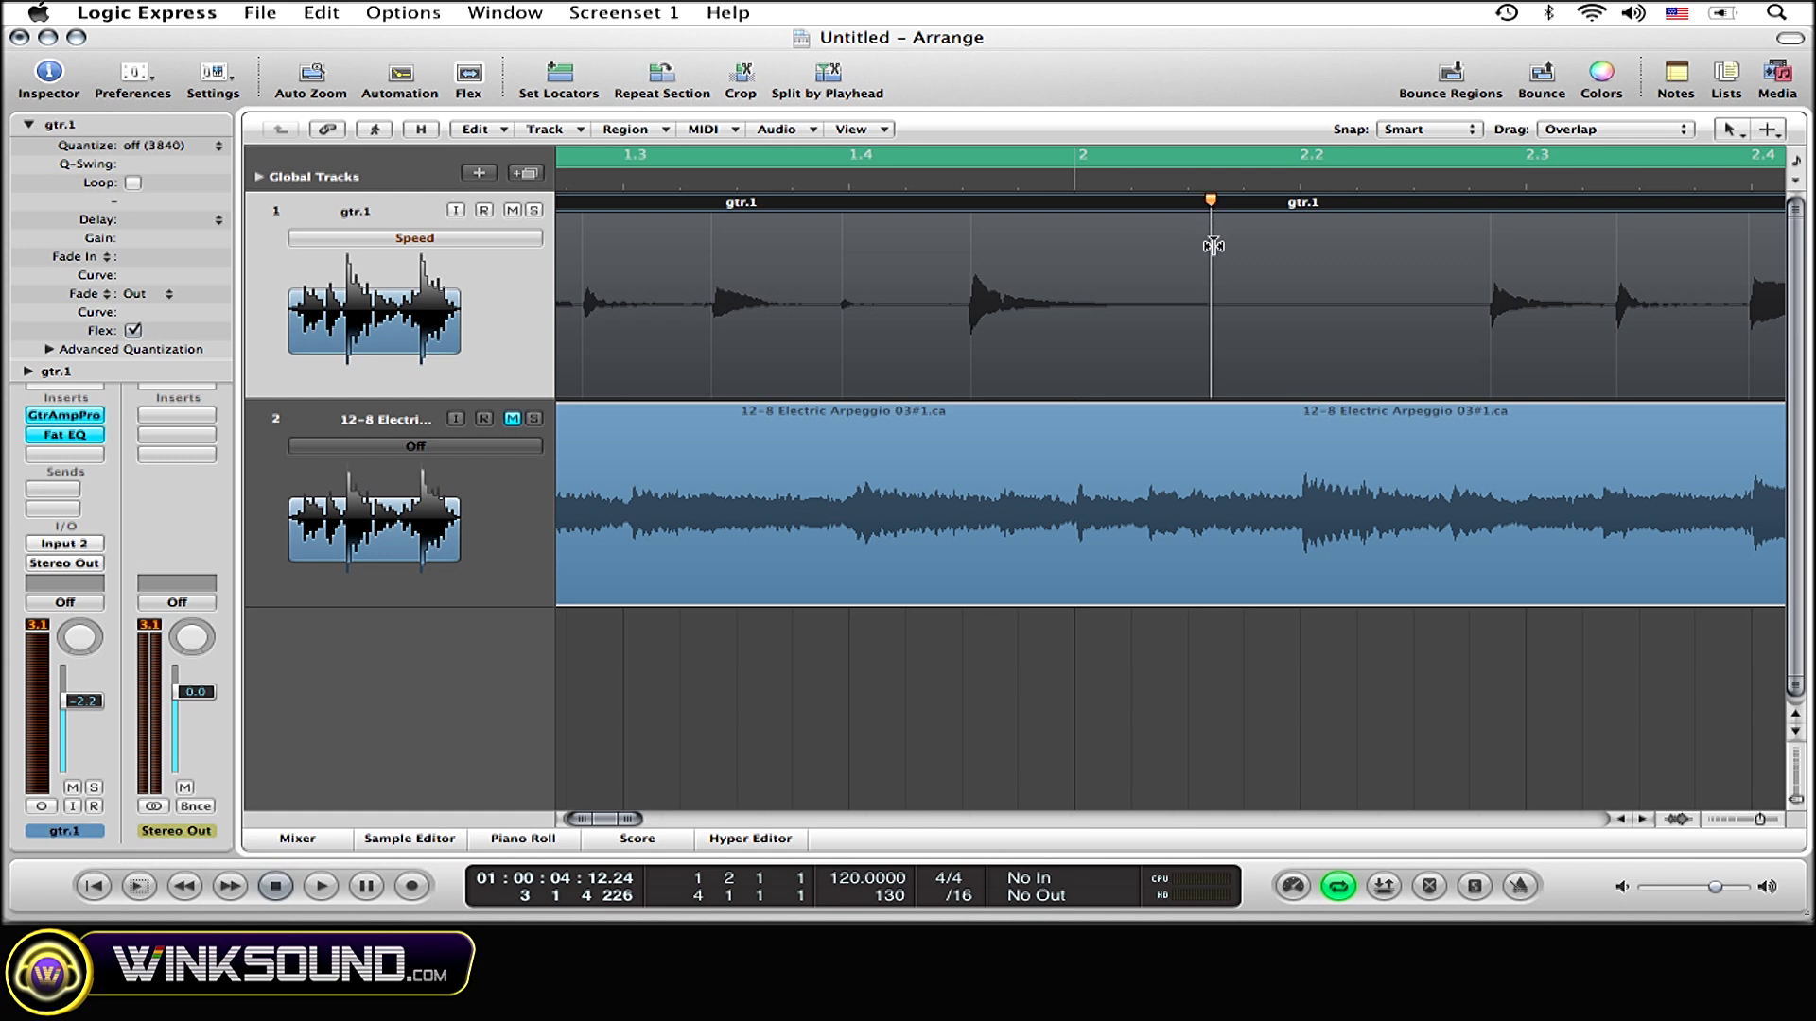
mouse_move(1213, 246)
mouse_down()
mouse_move(1317, 251)
mouse_move(1074, 268)
mouse_move(1142, 267)
mouse_up()
- Add two flex markers between bars 2 and 2.2 and more on the note after bar 1.2
click(1142, 268)
click(1273, 235)
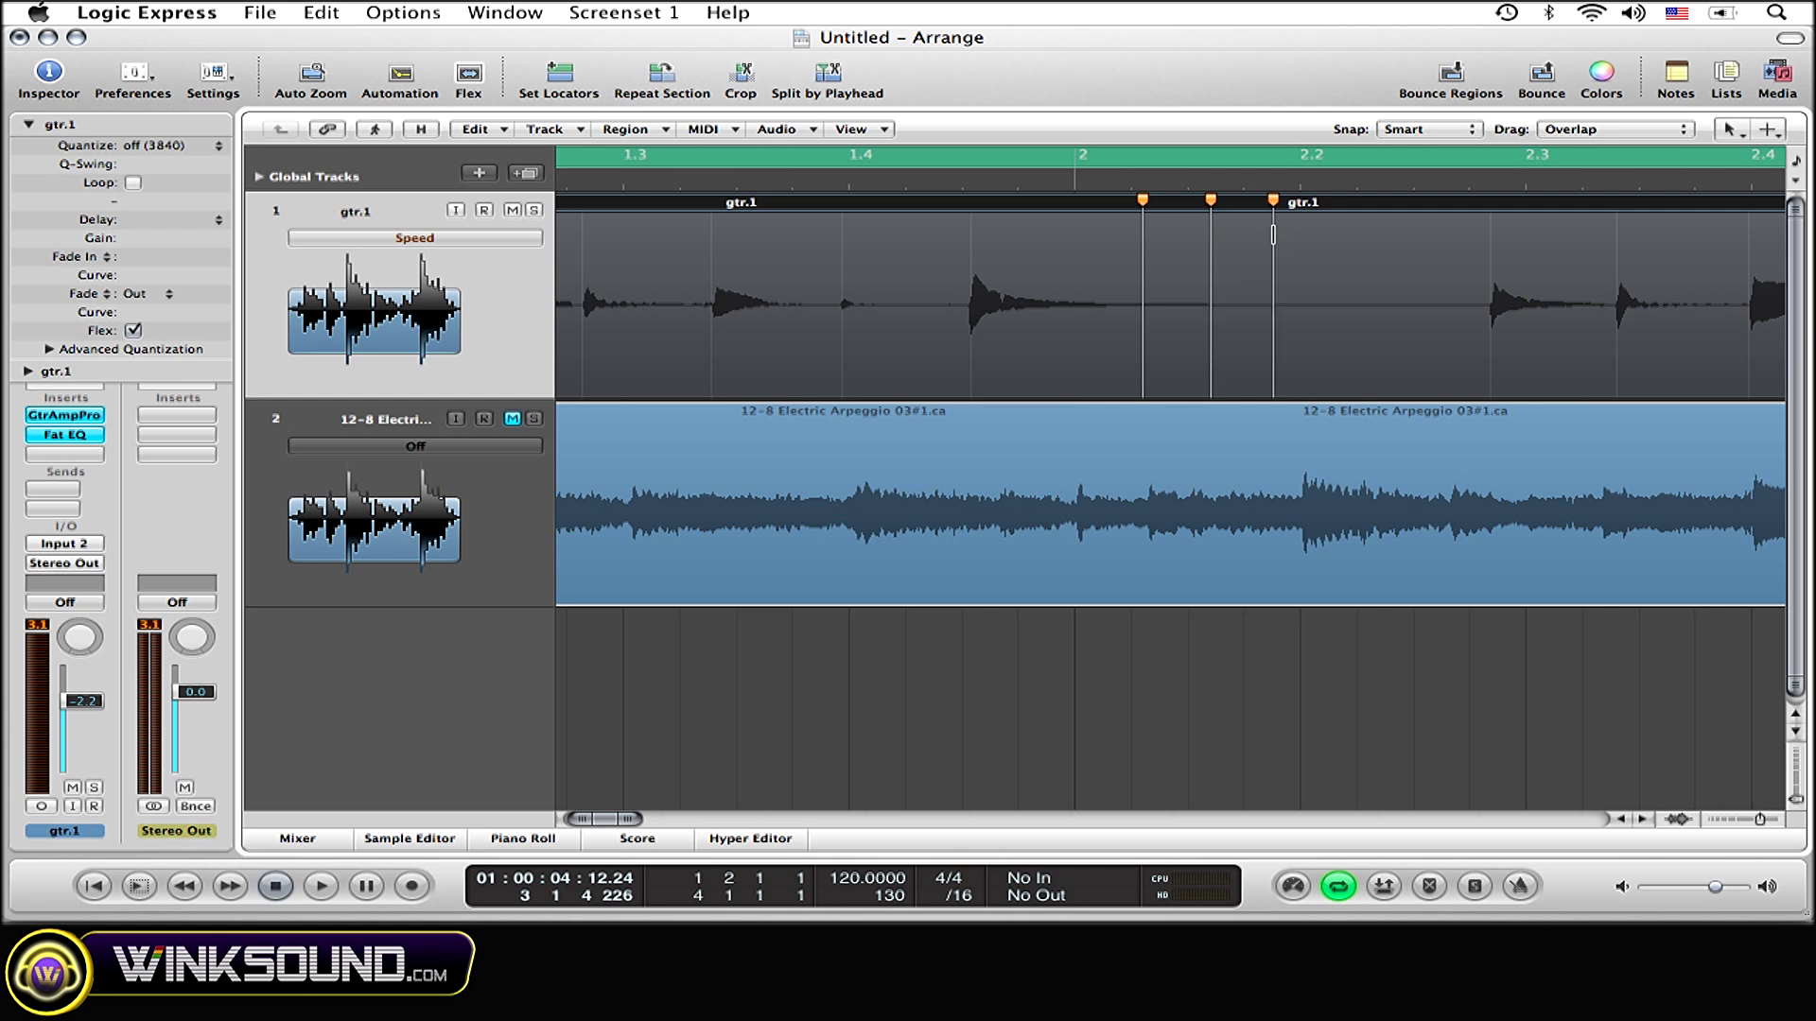
scroll(1273, 236, left, 10)
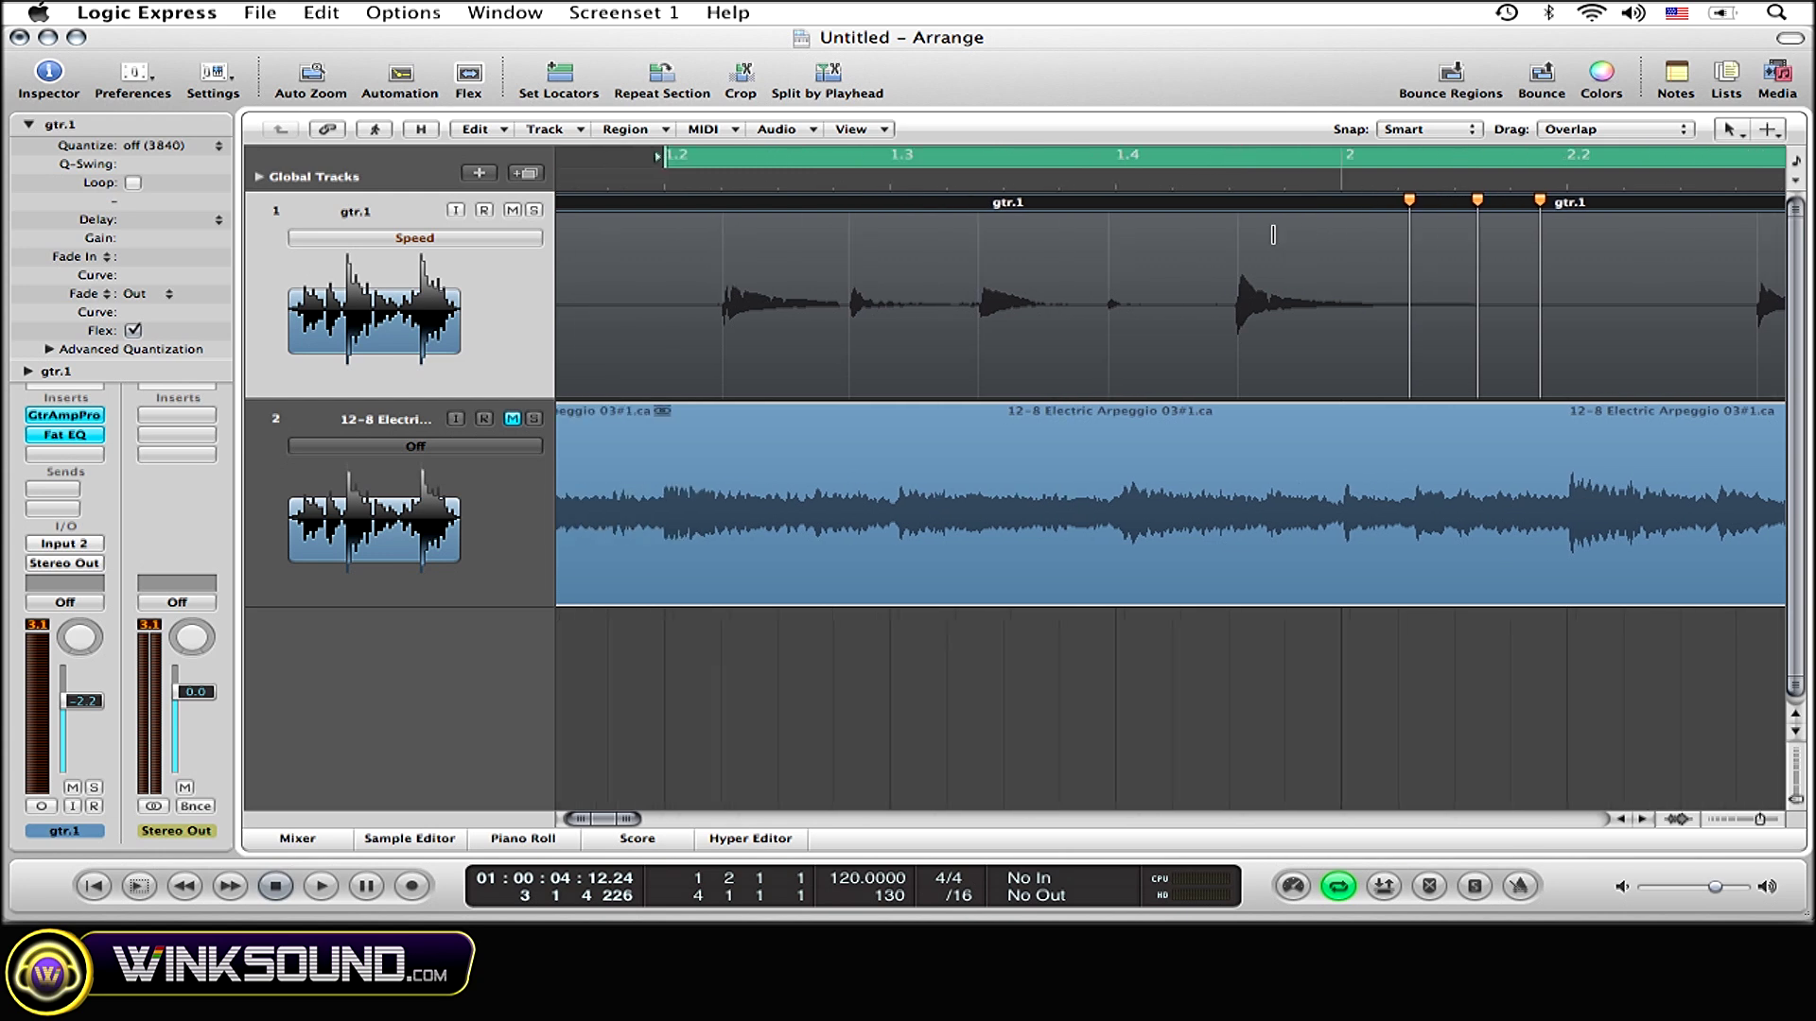
click(898, 369)
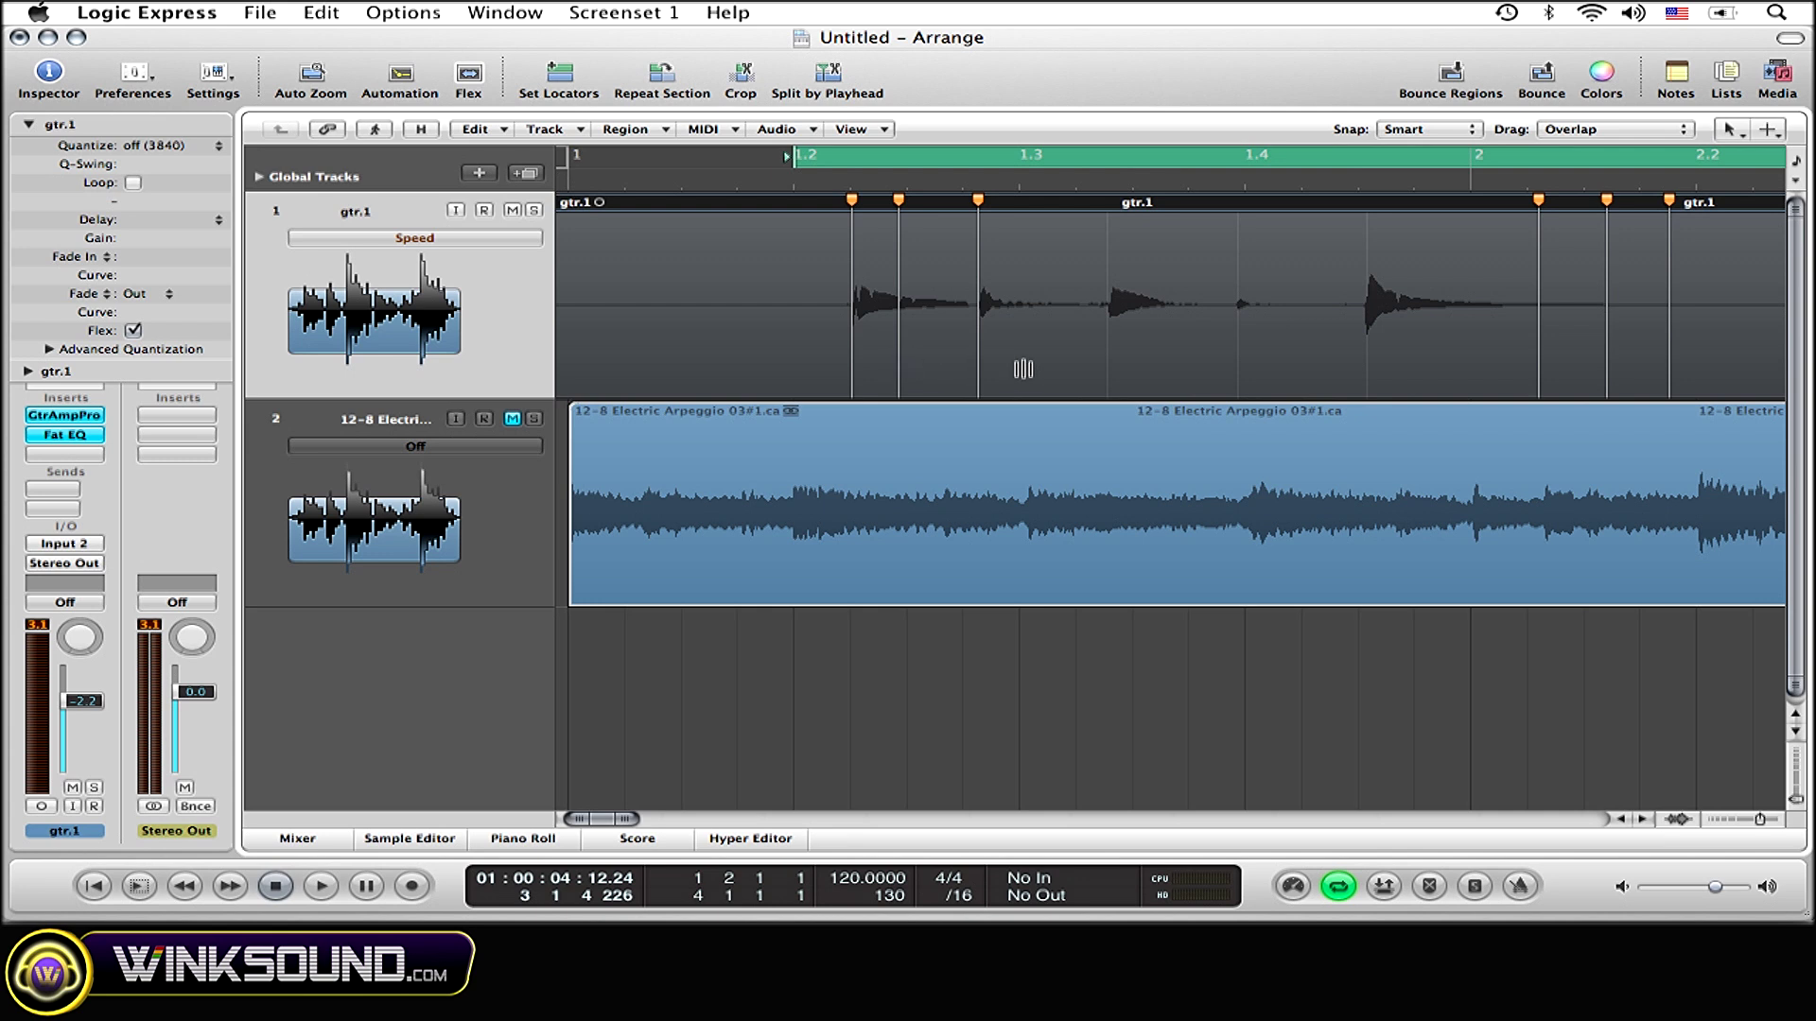
- Add flex markers after bar 1.3, stretch that note longer, audition it, then undo the stretch
click(1174, 331)
drag(1173, 331, 1221, 330)
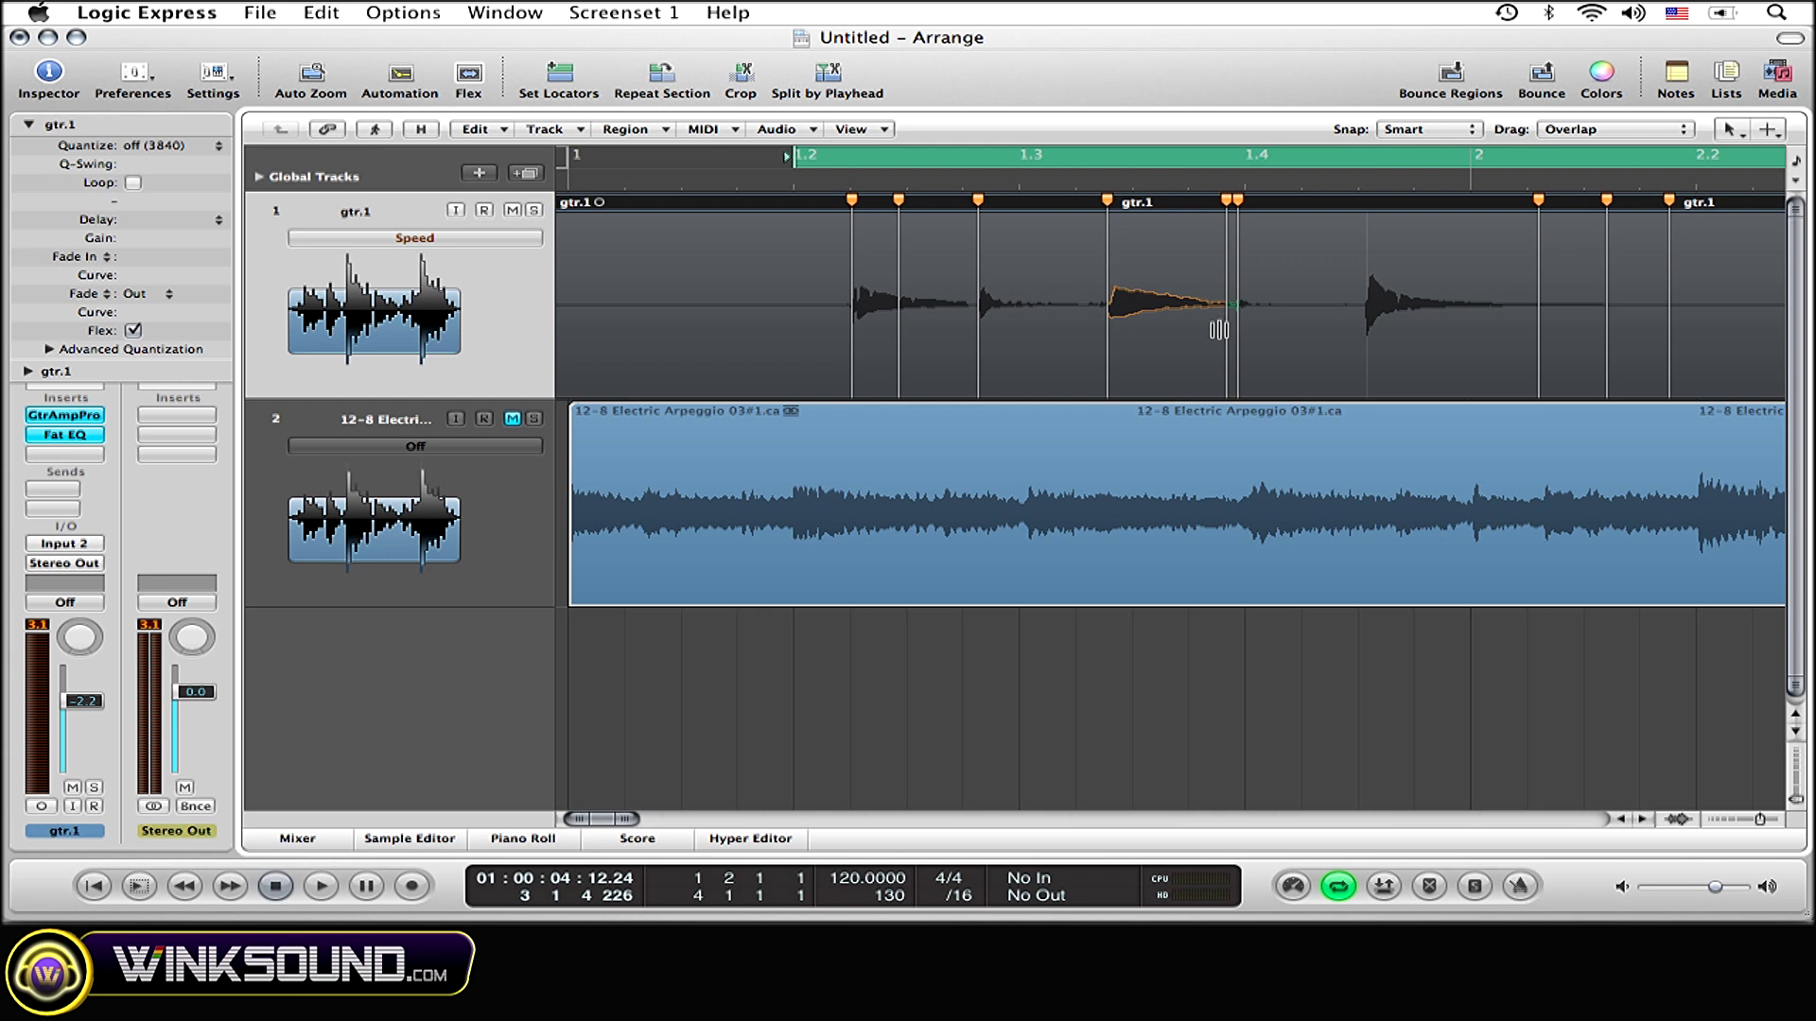
key(space)
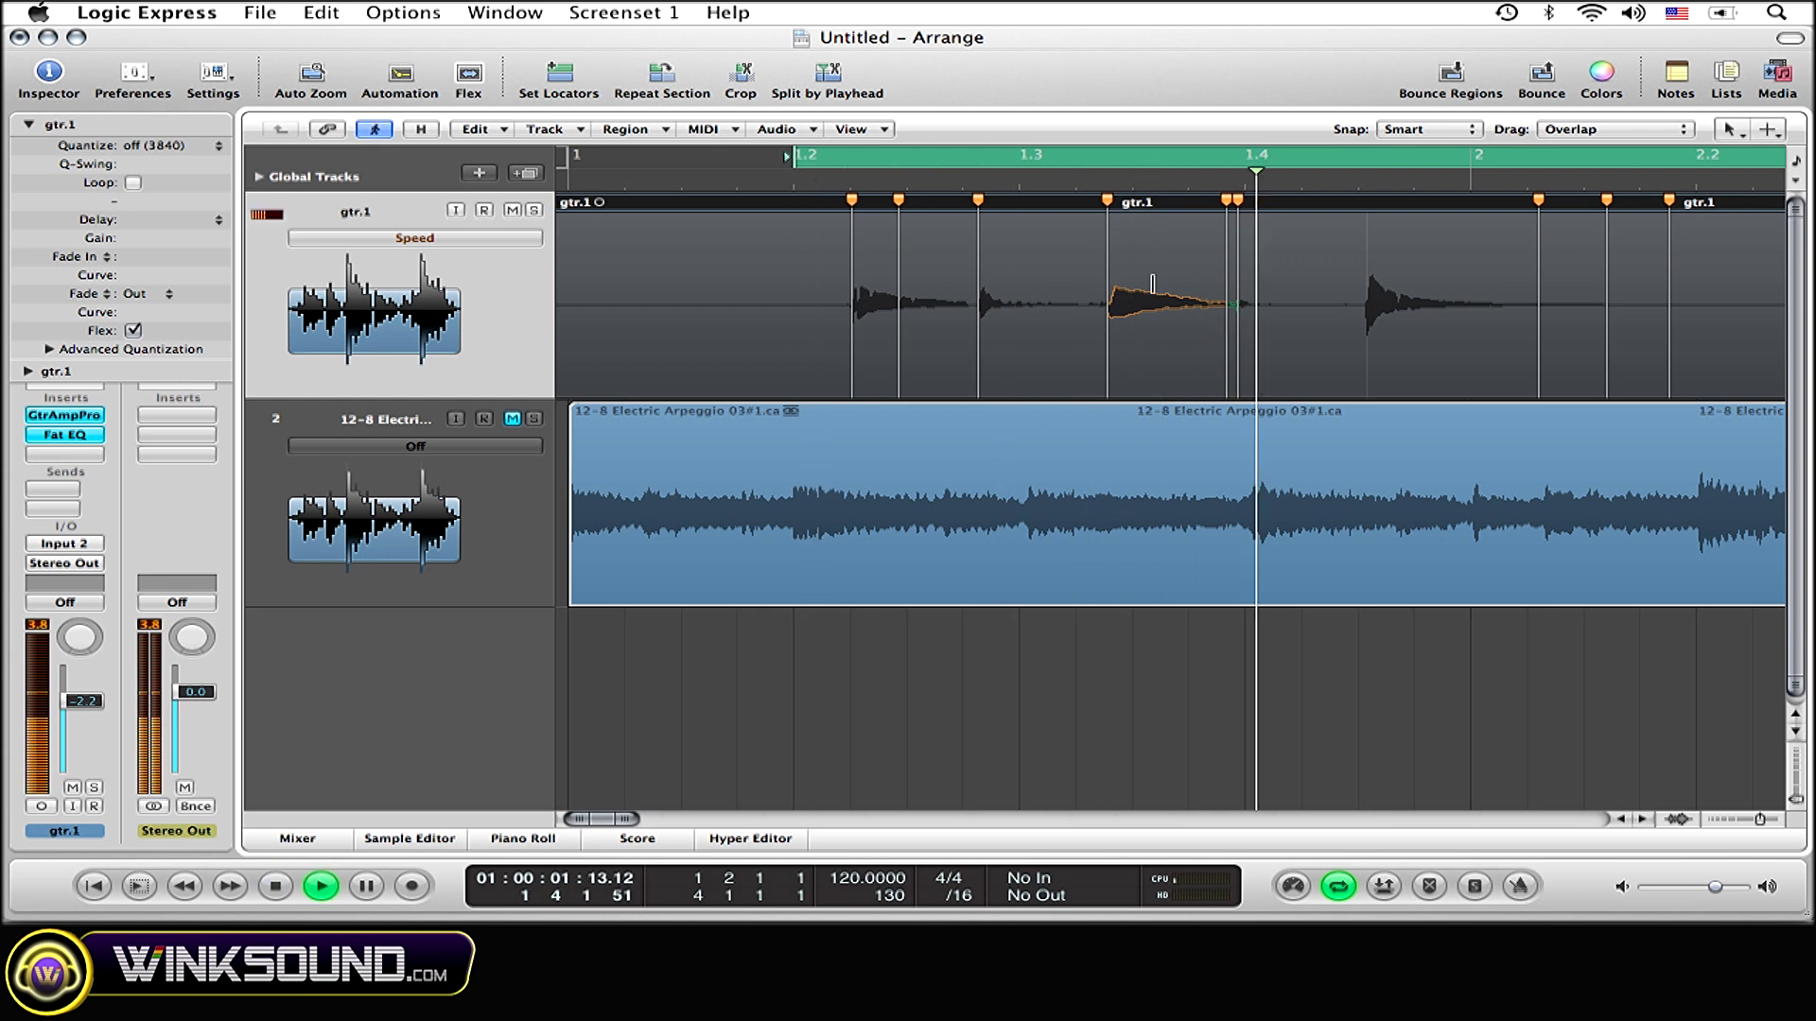
key(space)
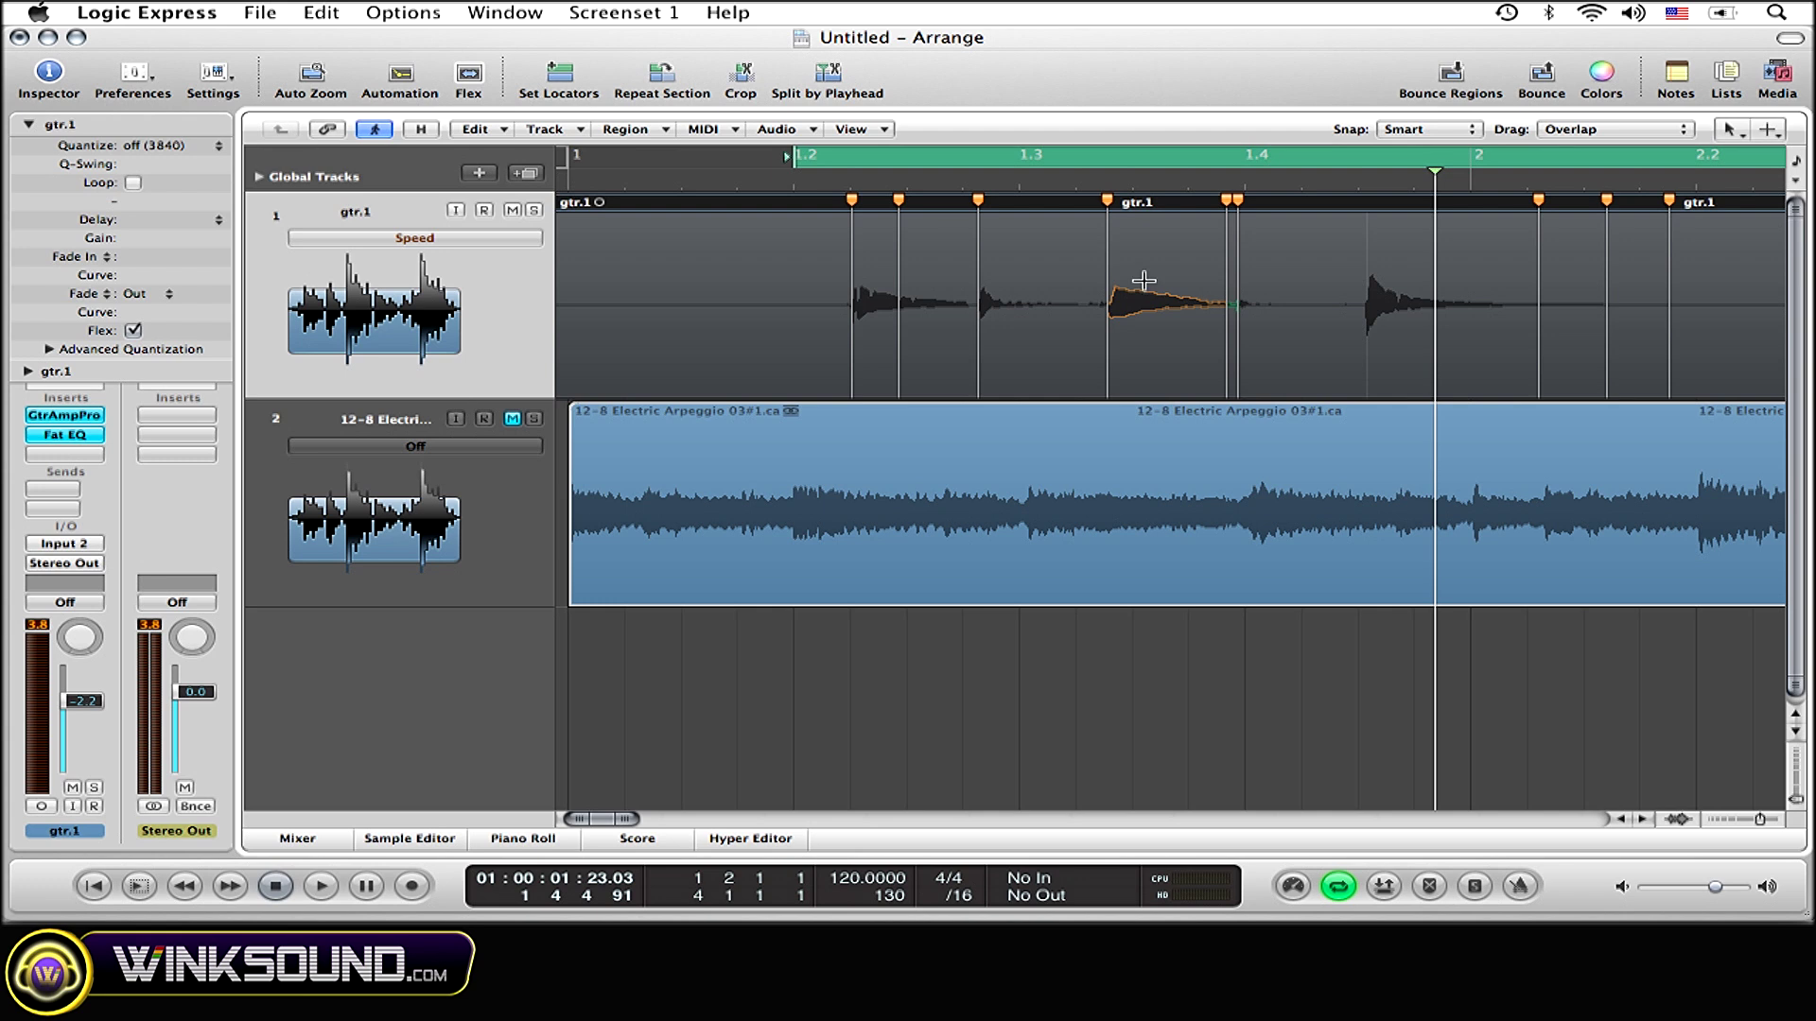
key(super+z)
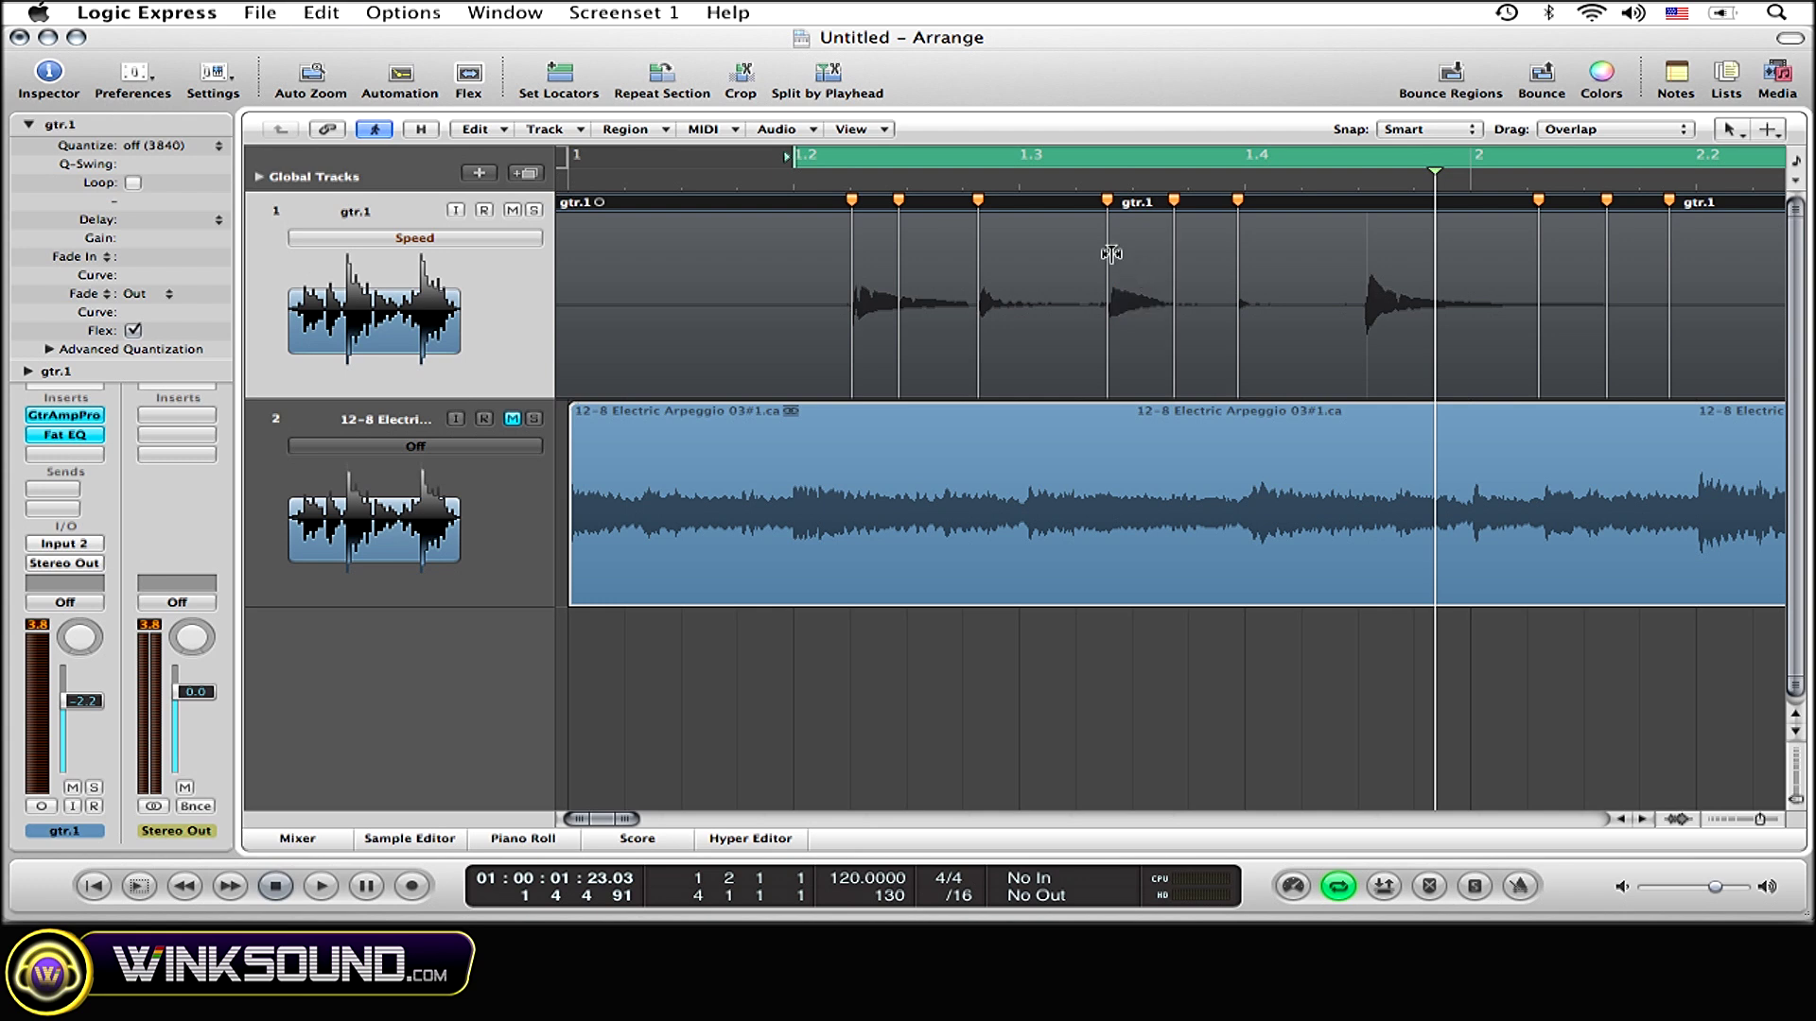
- Turn cycle playback off and play the guitar part from around bar 1.3
click(1078, 162)
click(1086, 185)
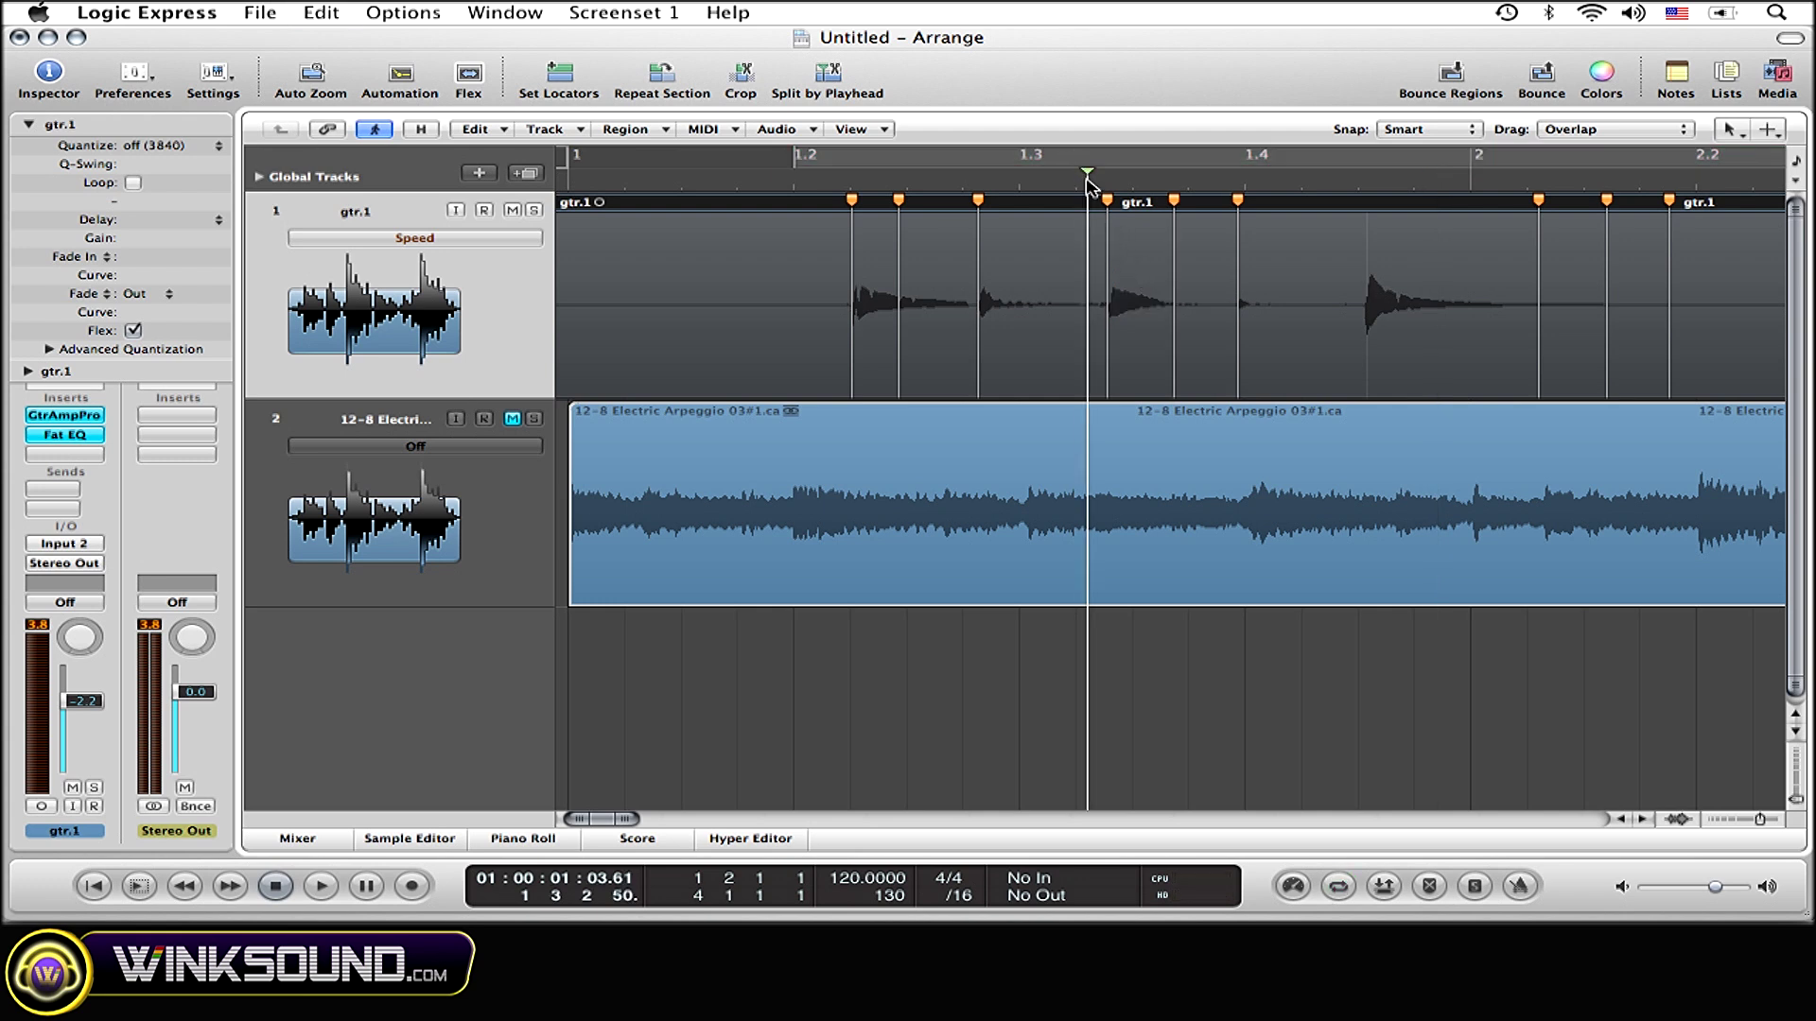
key(space)
key(space)
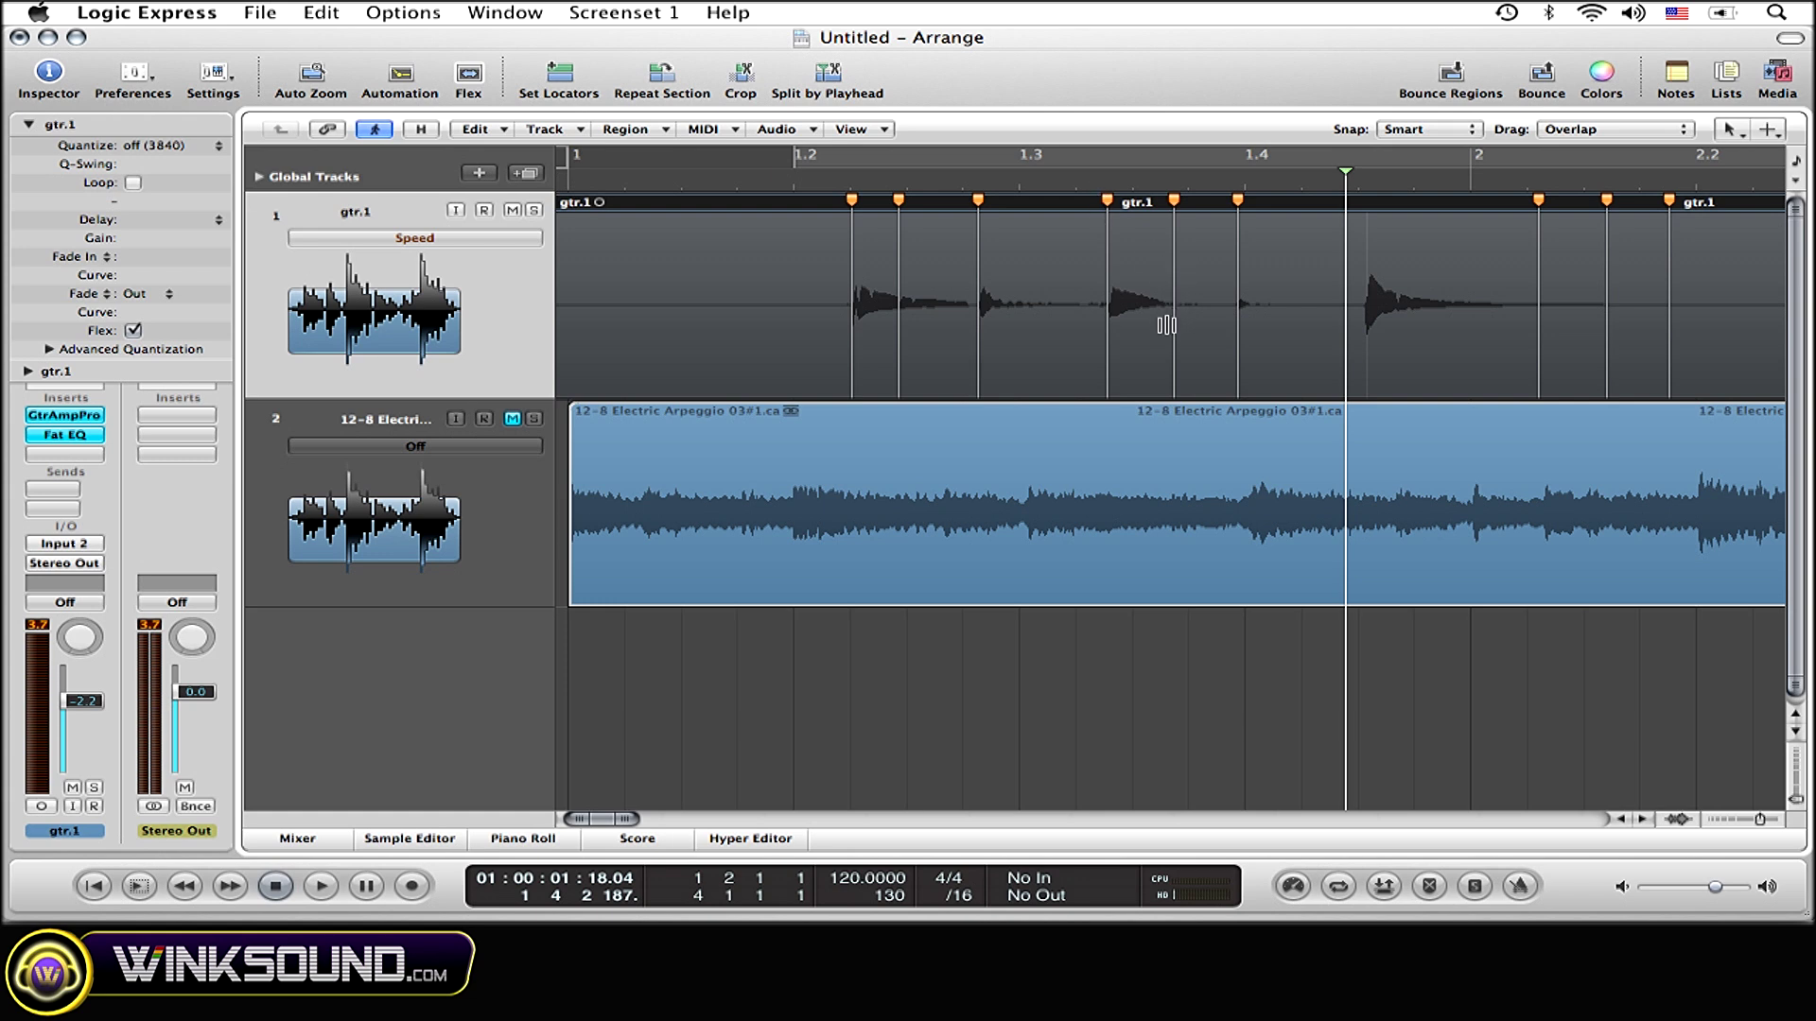
- Add flex markers around bar 2, pull one onto bar 2, audition, undo, and replay from bar 1.4
click(1499, 354)
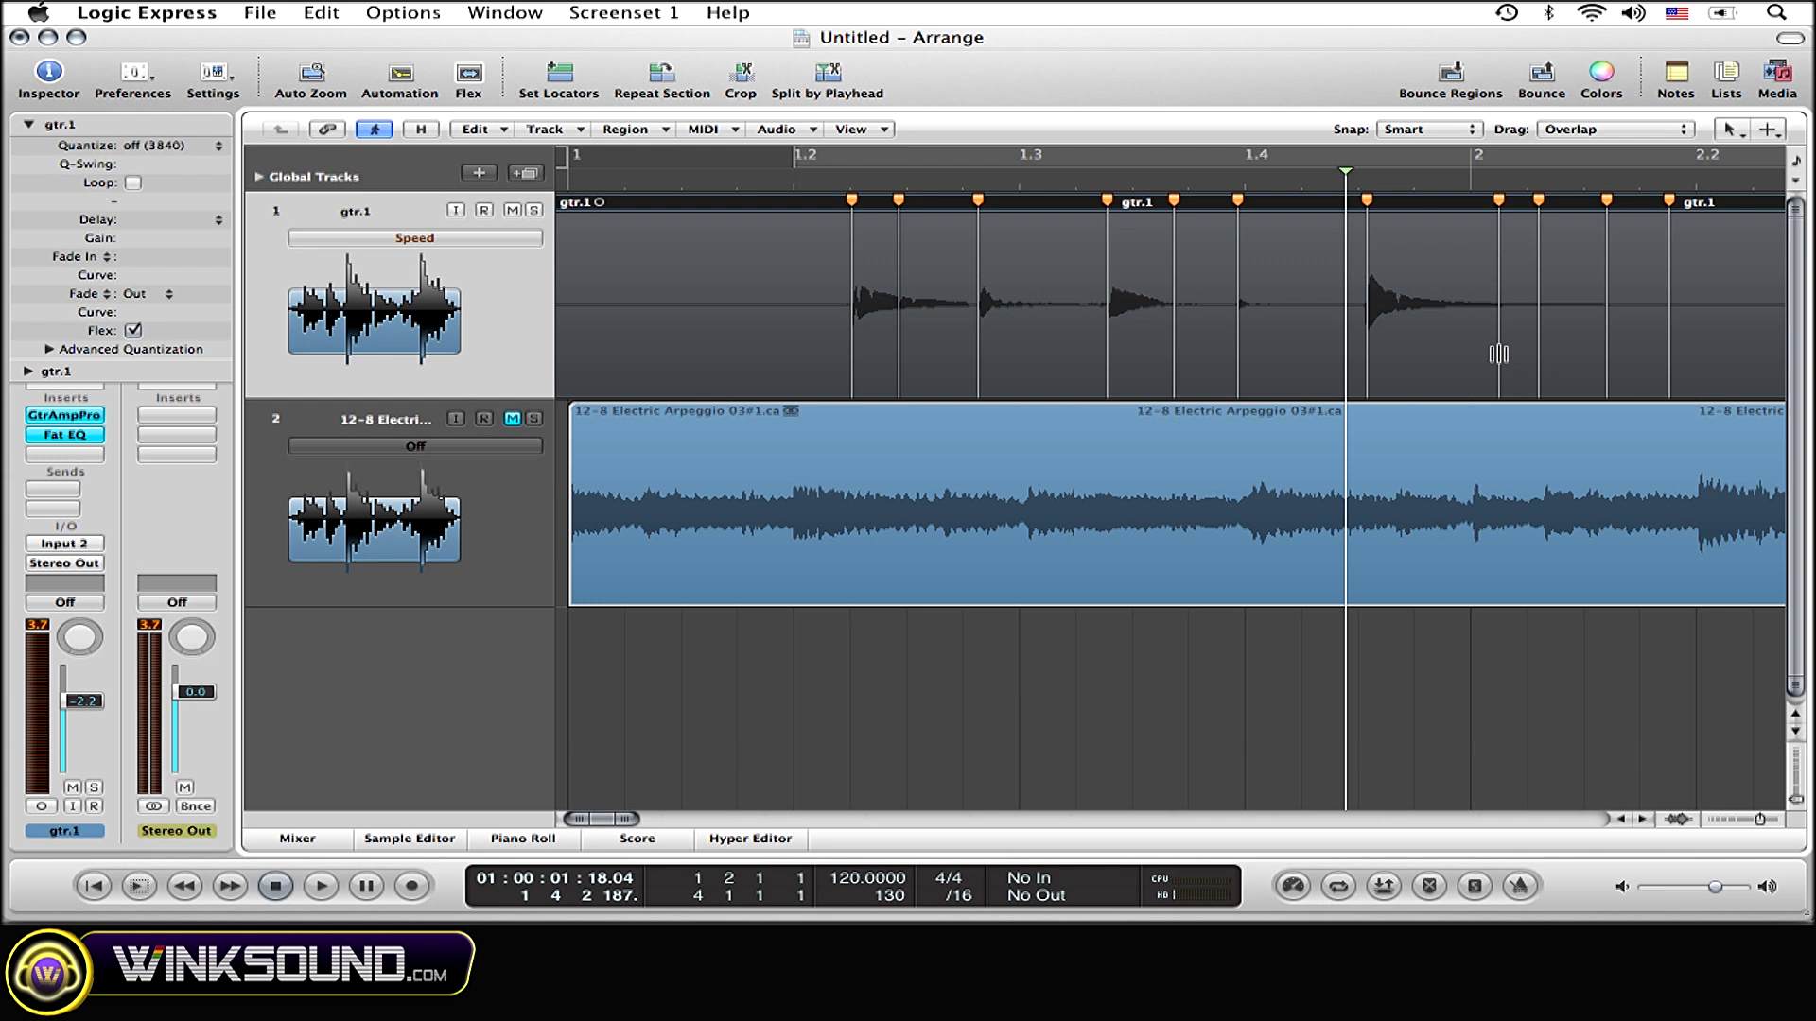
drag(1499, 354, 1440, 353)
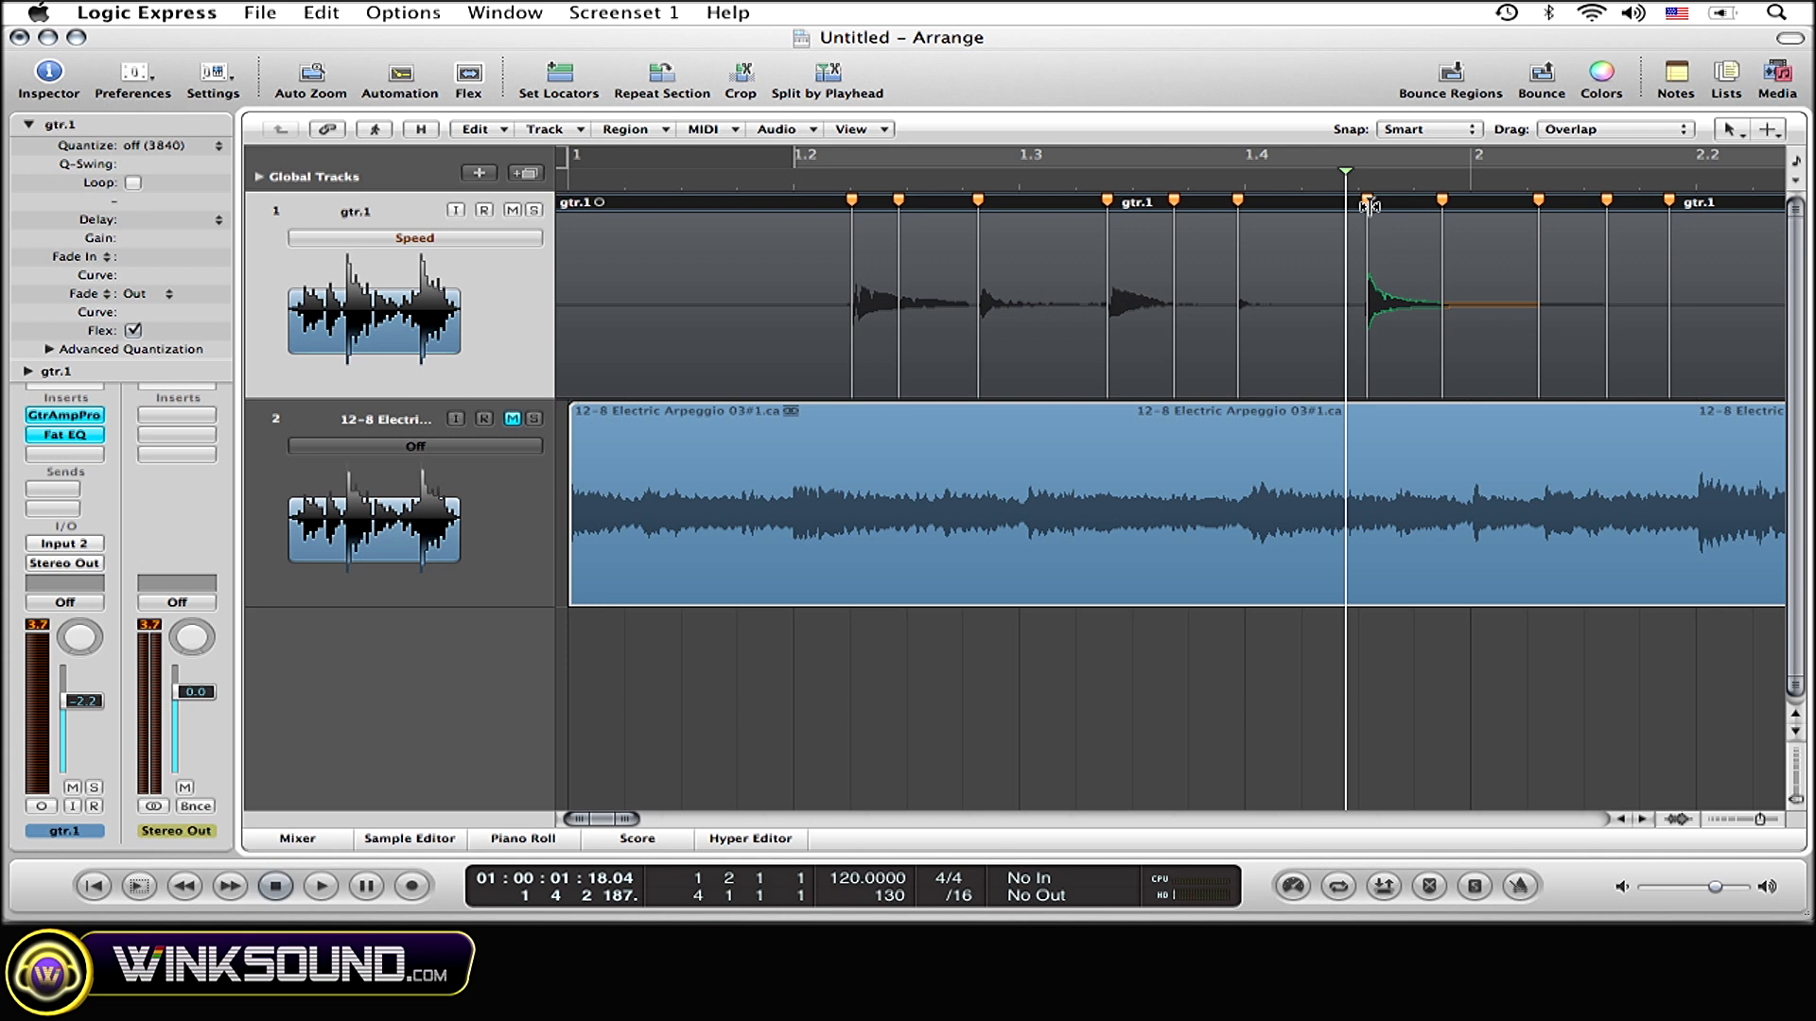
key(space)
key(space)
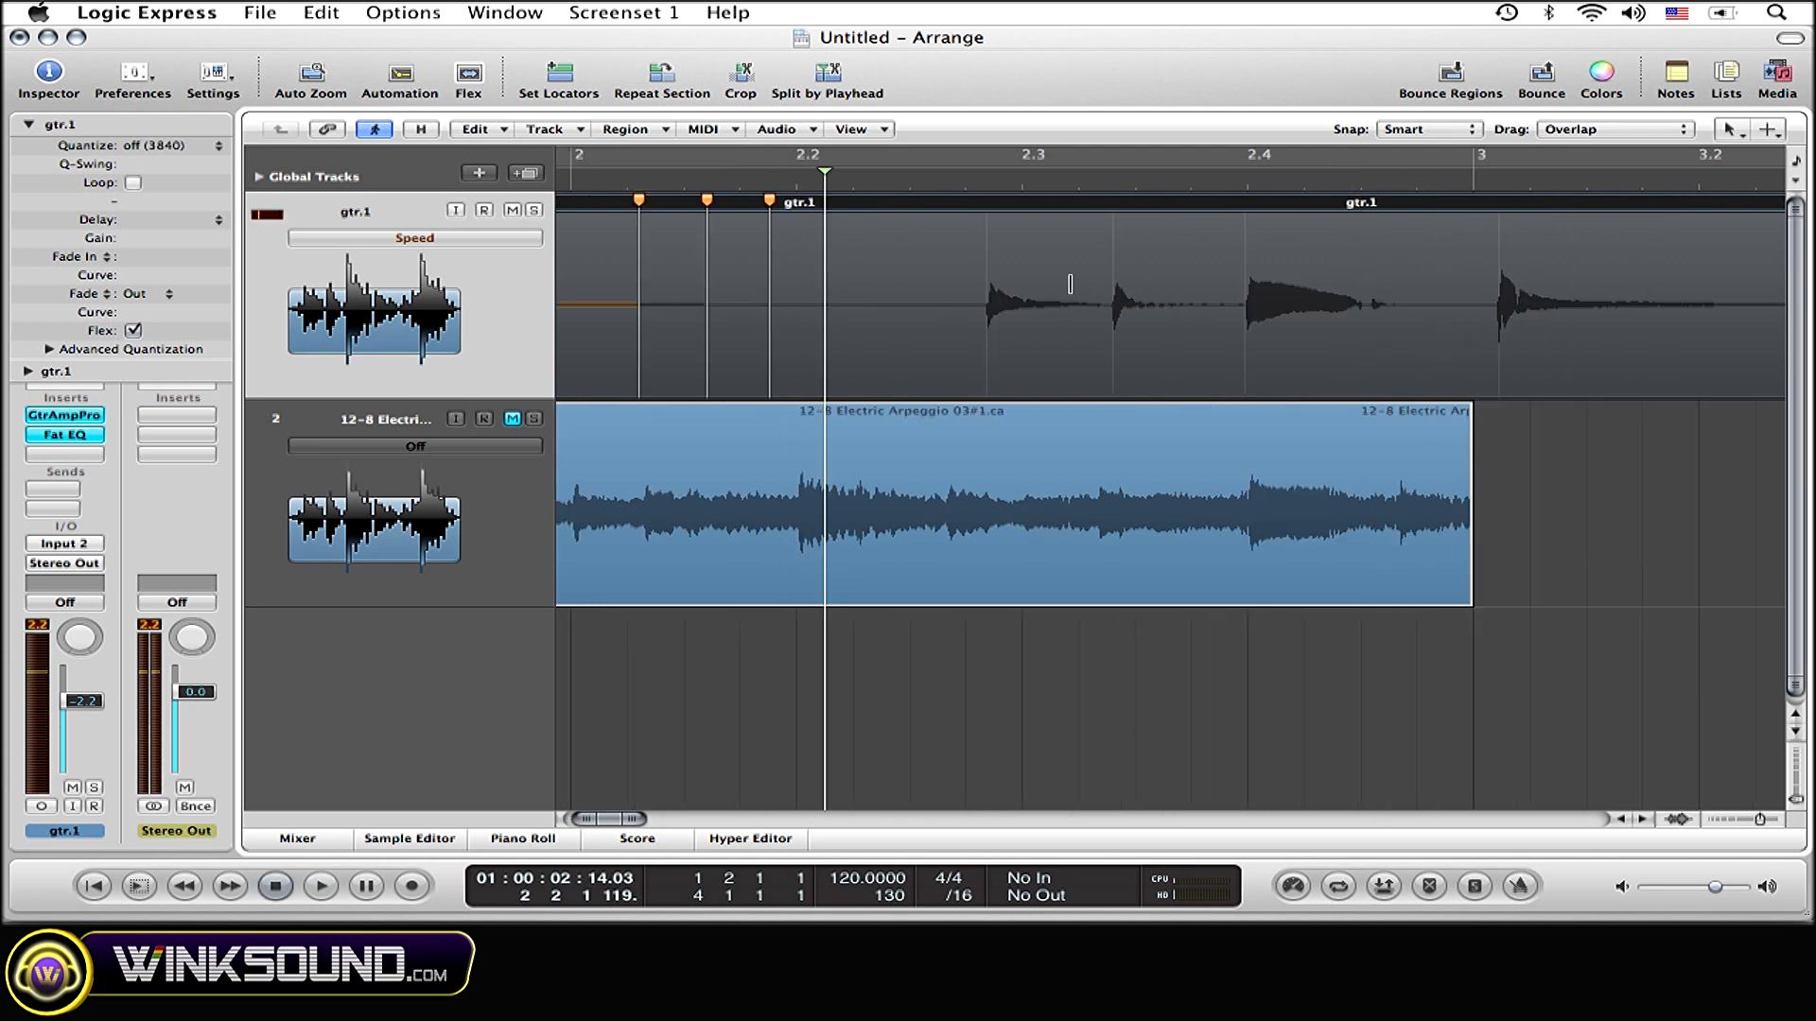
scroll(992, 278, left, 5)
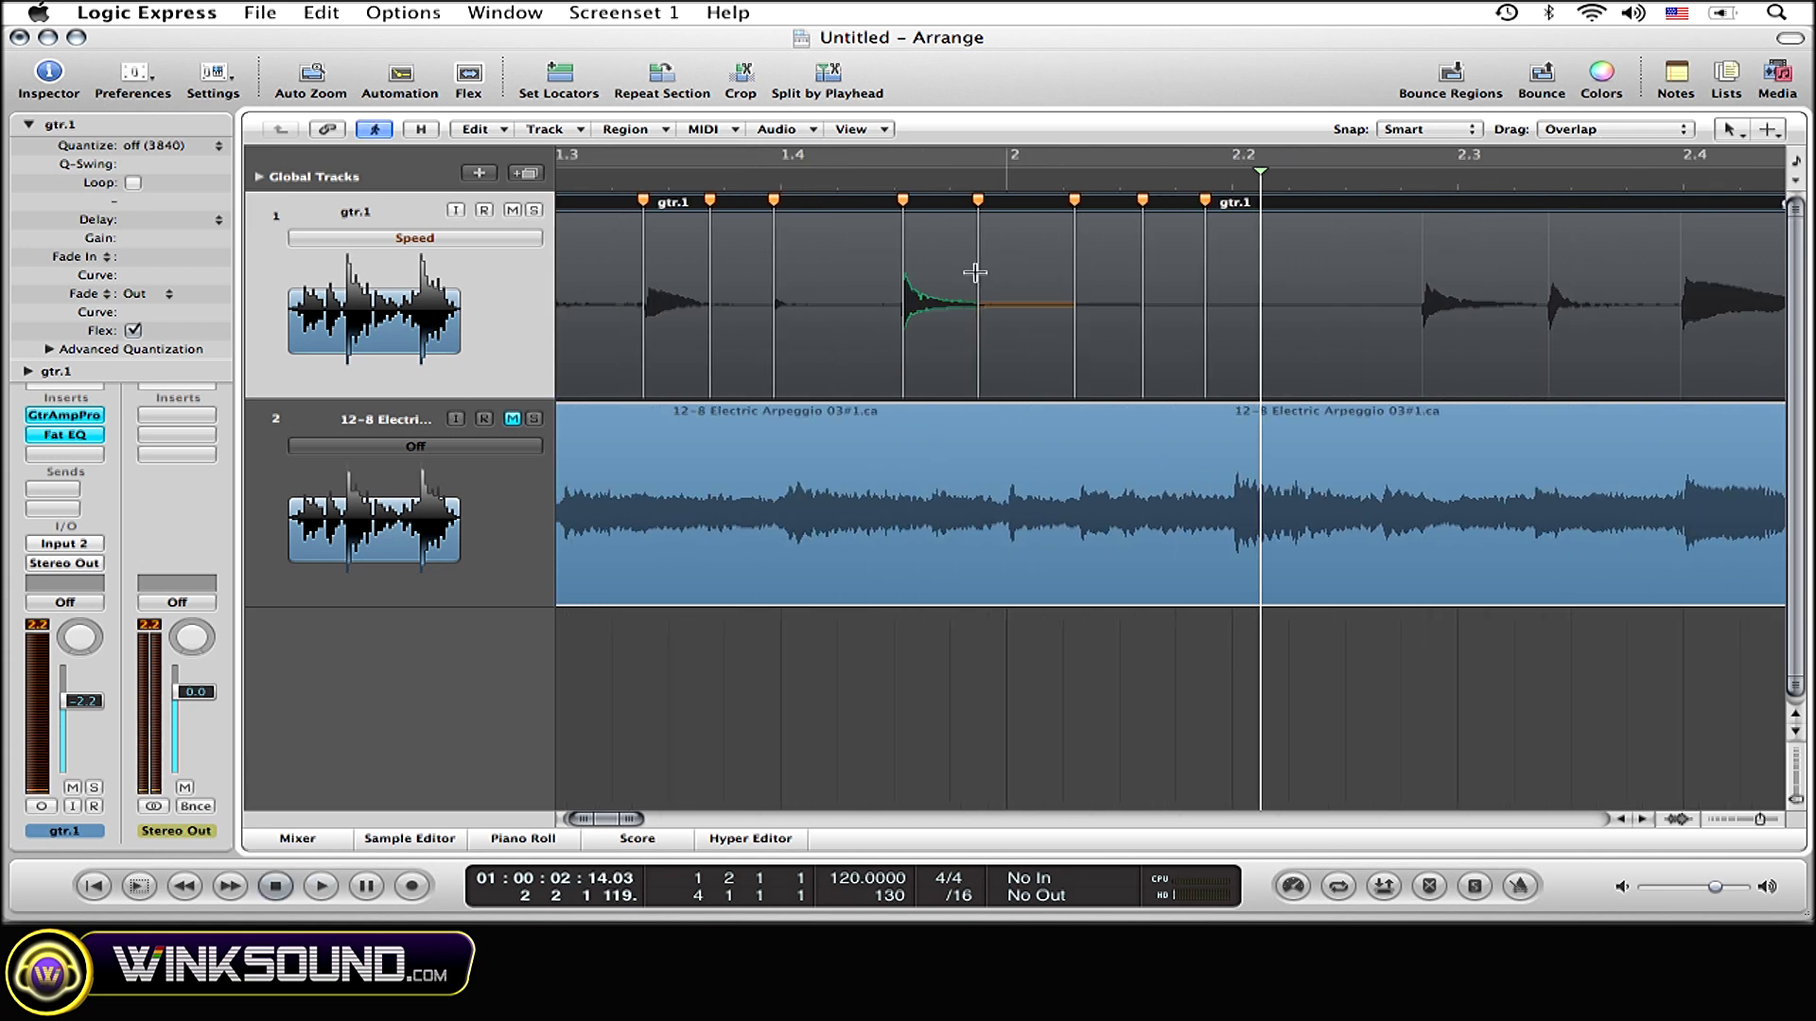
key(super+z)
double_click(883, 180)
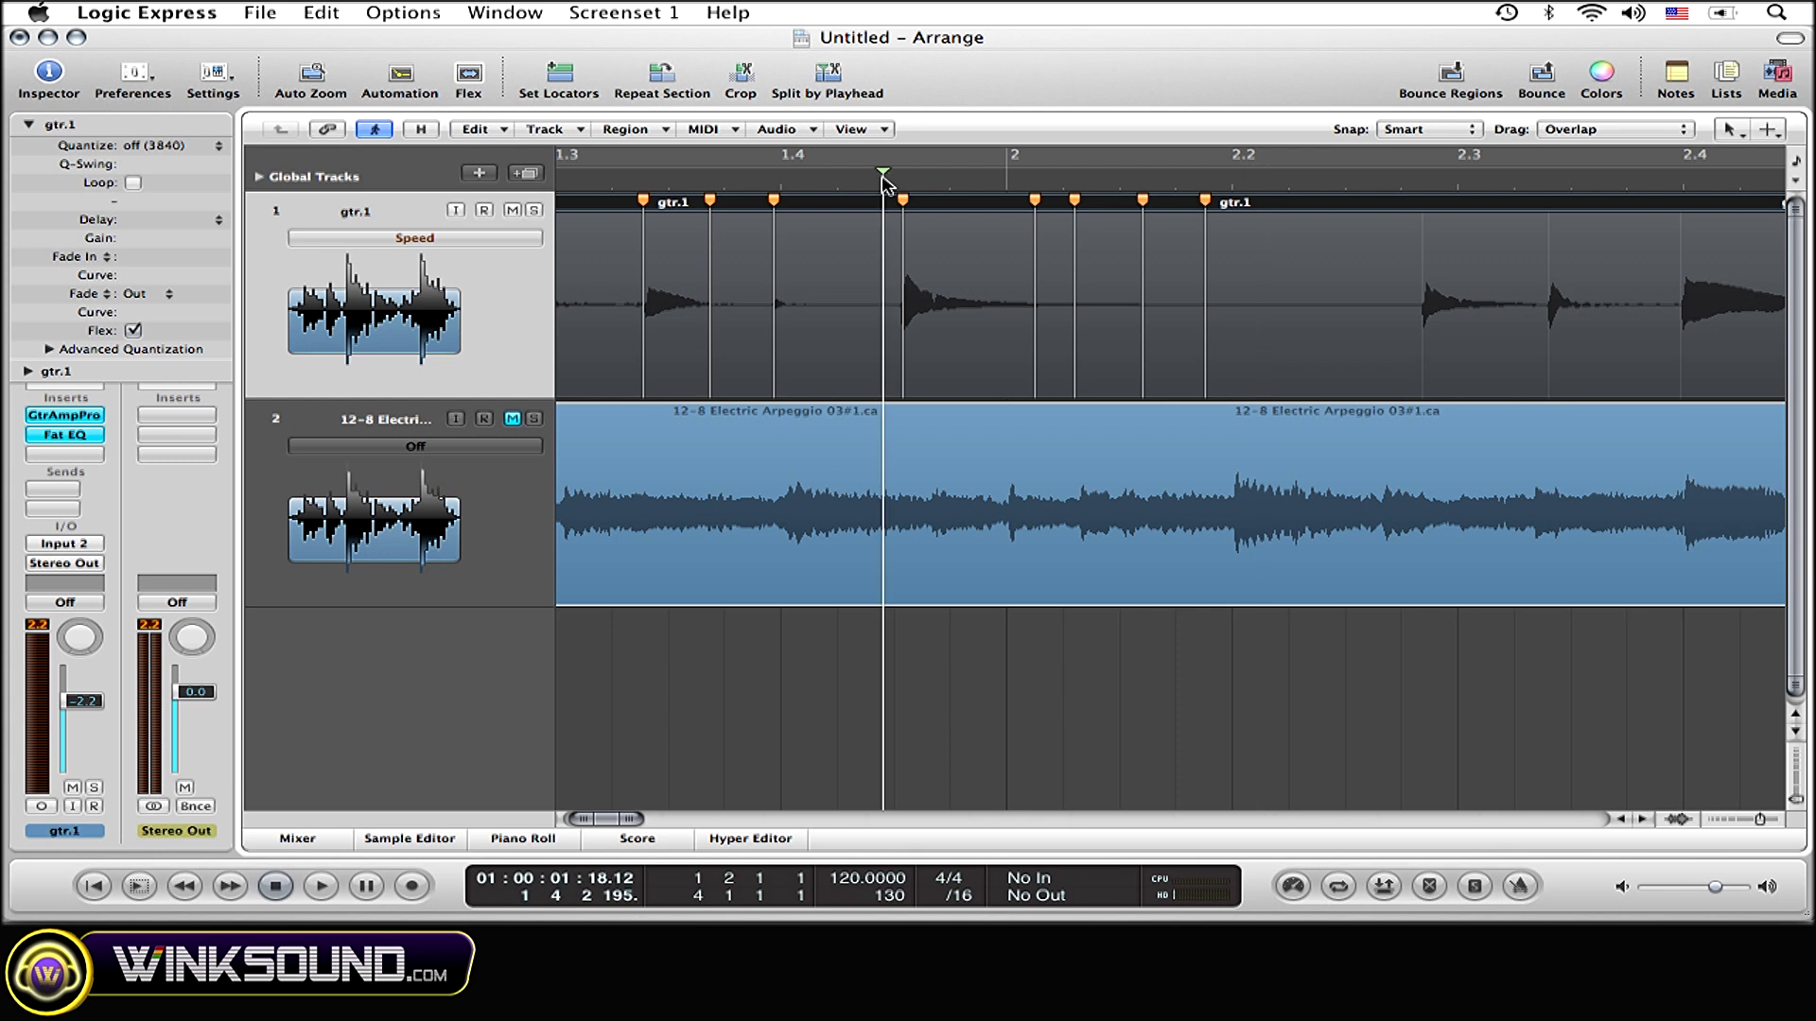
key(space)
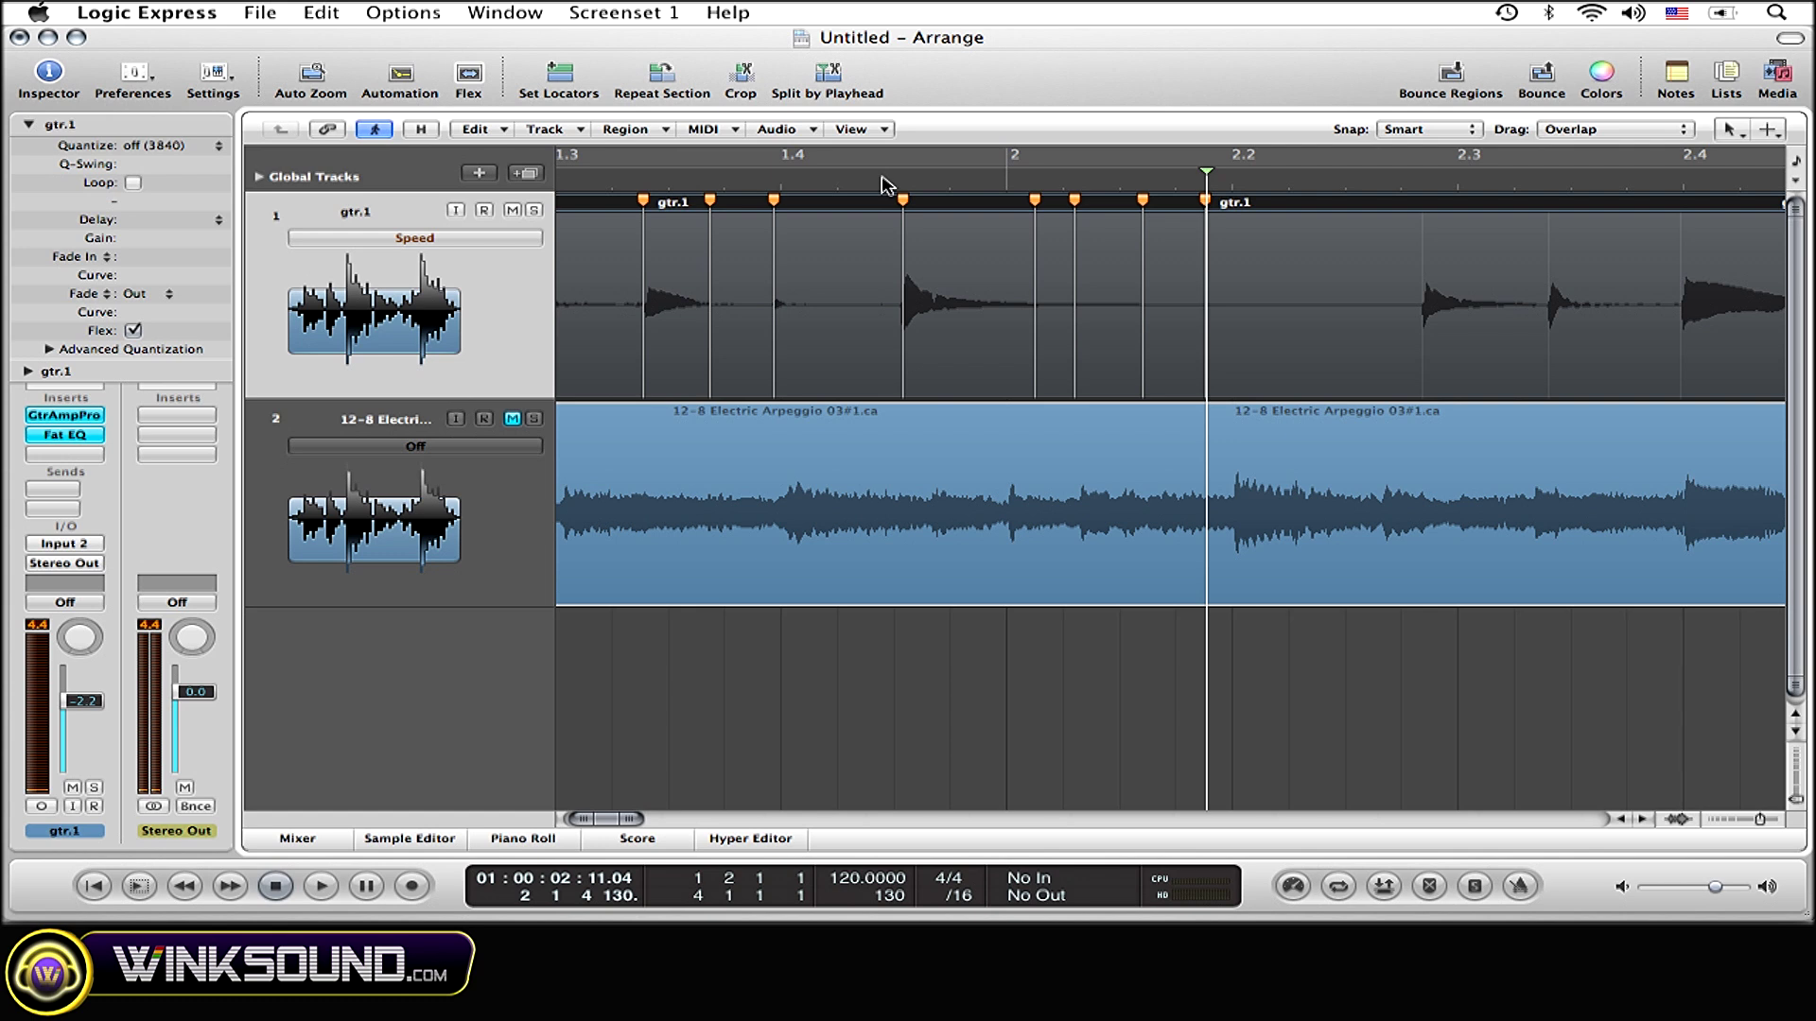
- Add a flex marker just before bar 2, drag it earlier, and audition the retimed notes
click(990, 343)
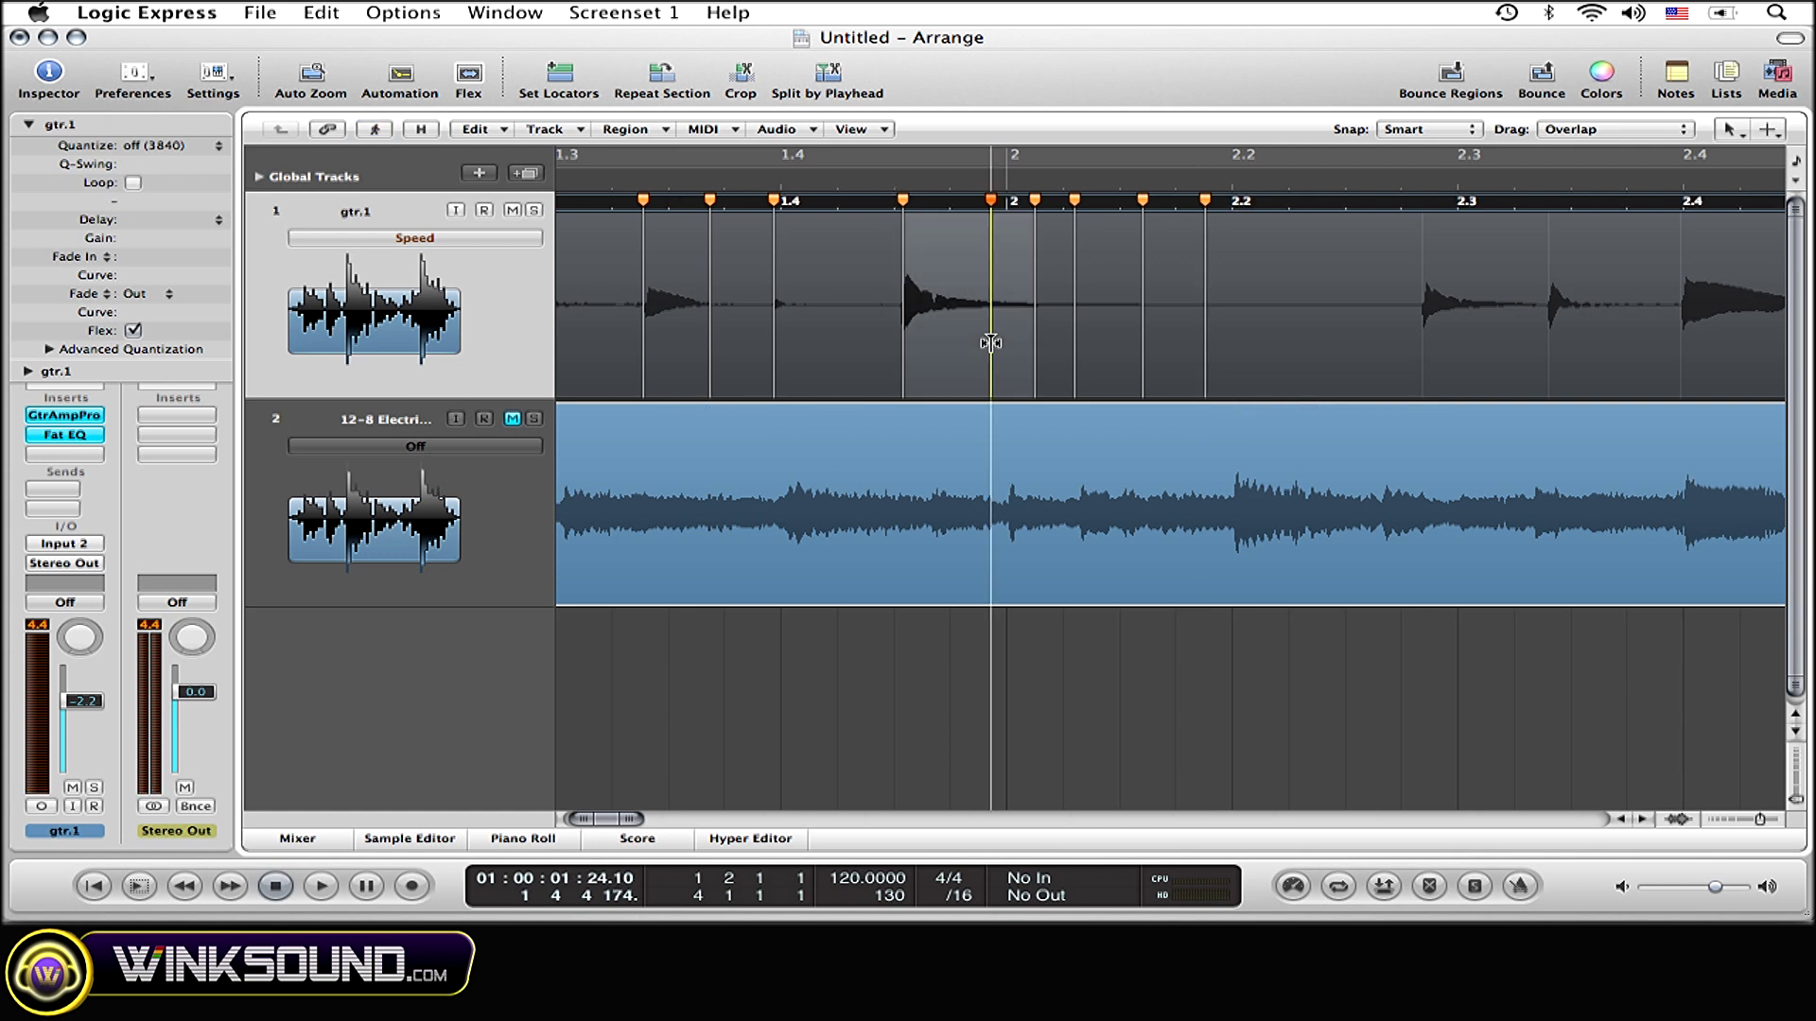
drag(990, 343, 965, 342)
key(space)
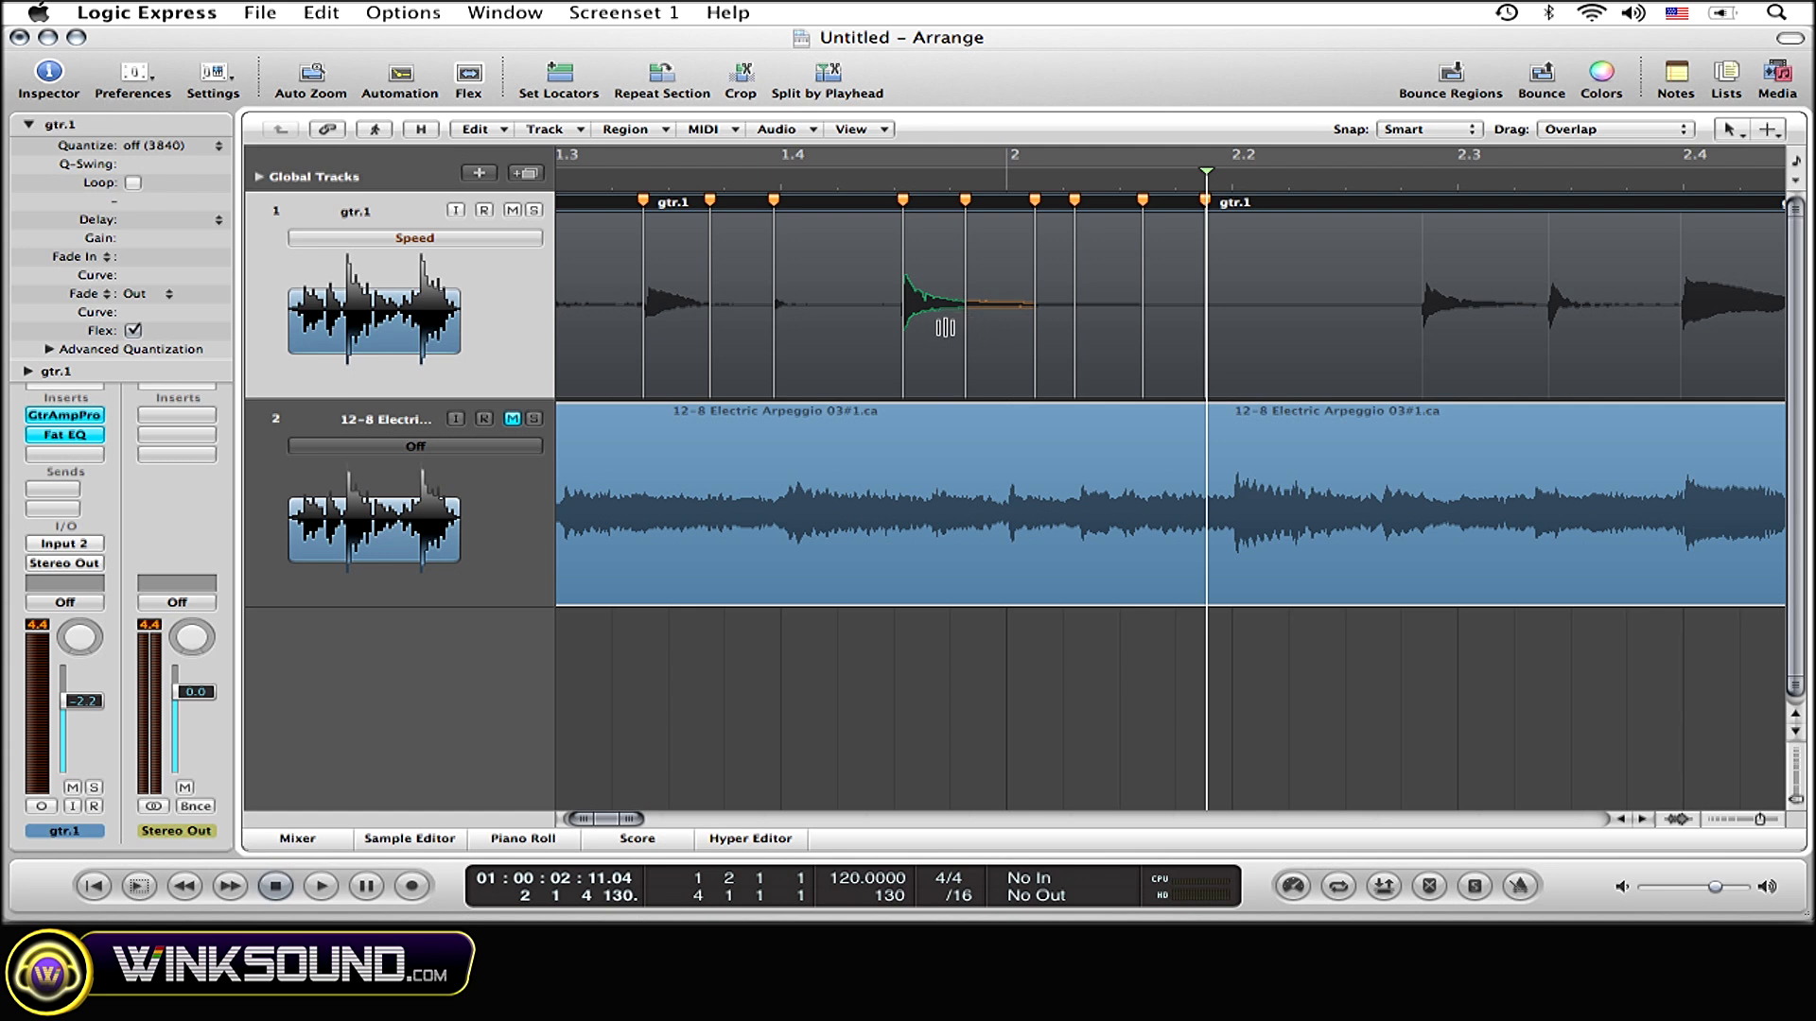
mouse_move(964, 336)
mouse_down()
mouse_move(993, 340)
mouse_move(970, 340)
mouse_up()
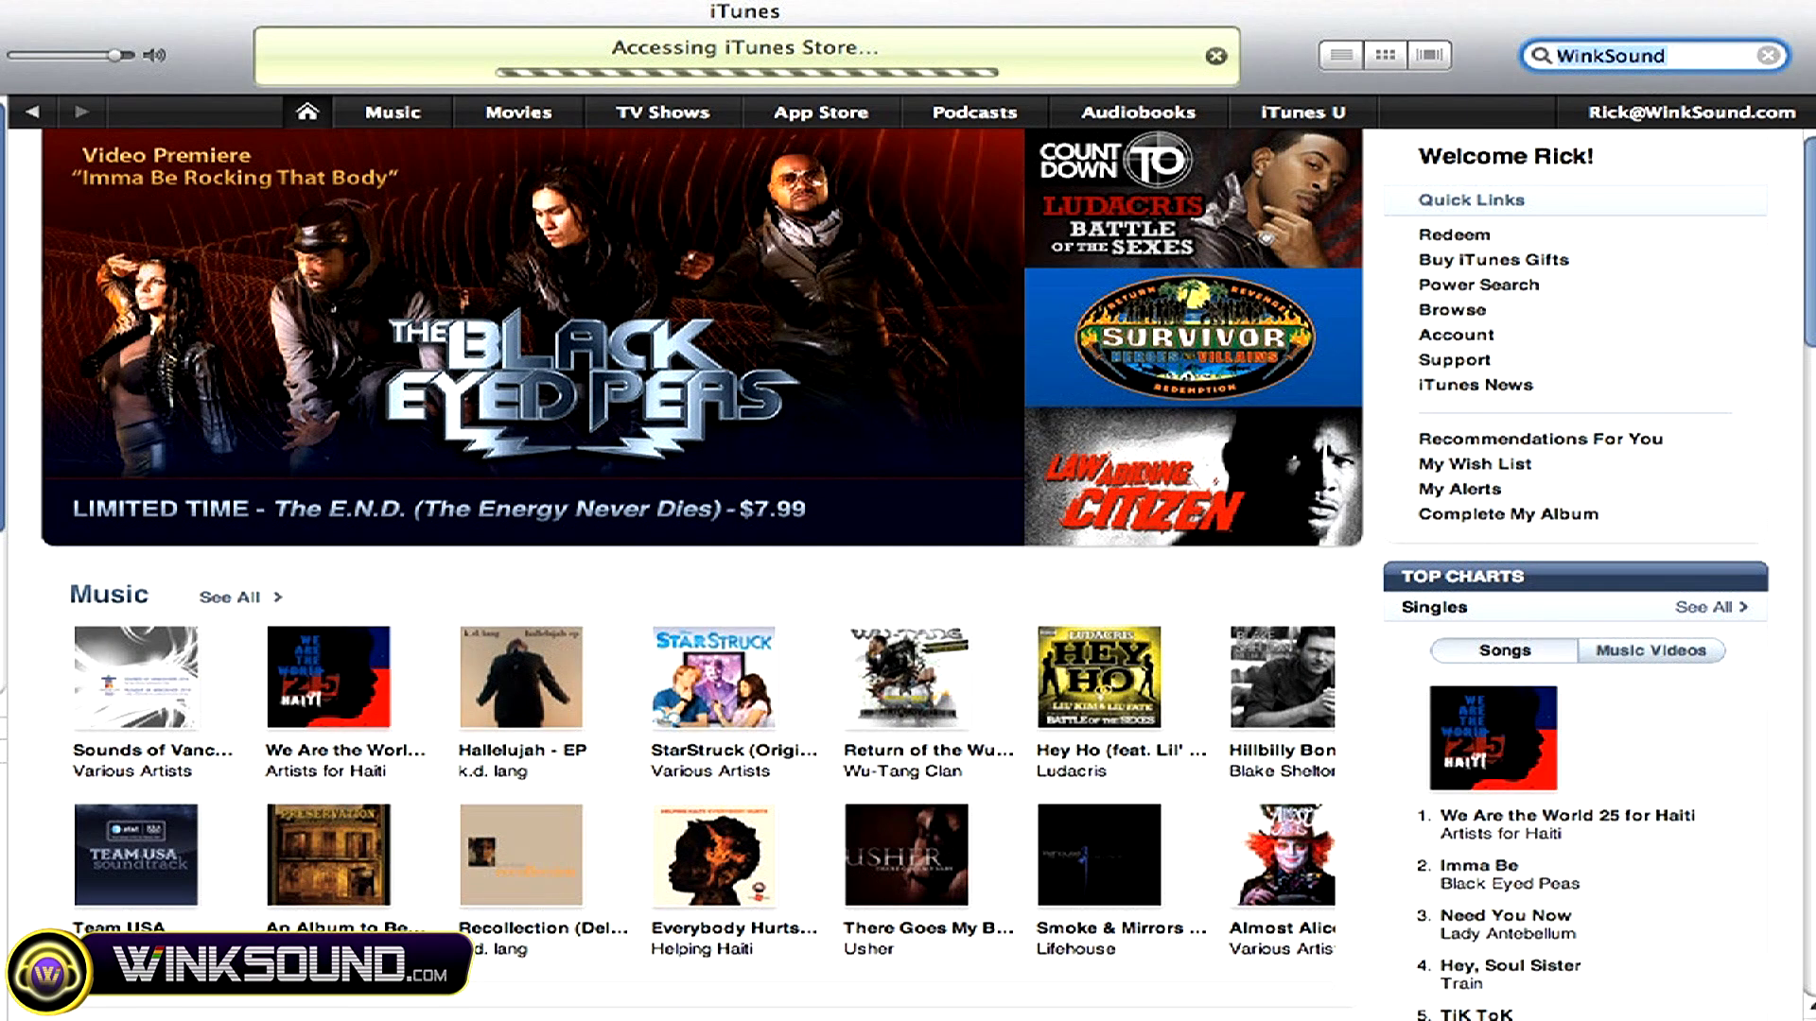
- Scroll down the iTunes Store page and search for 'WinkSound'
scroll(1040, 567, down, 5)
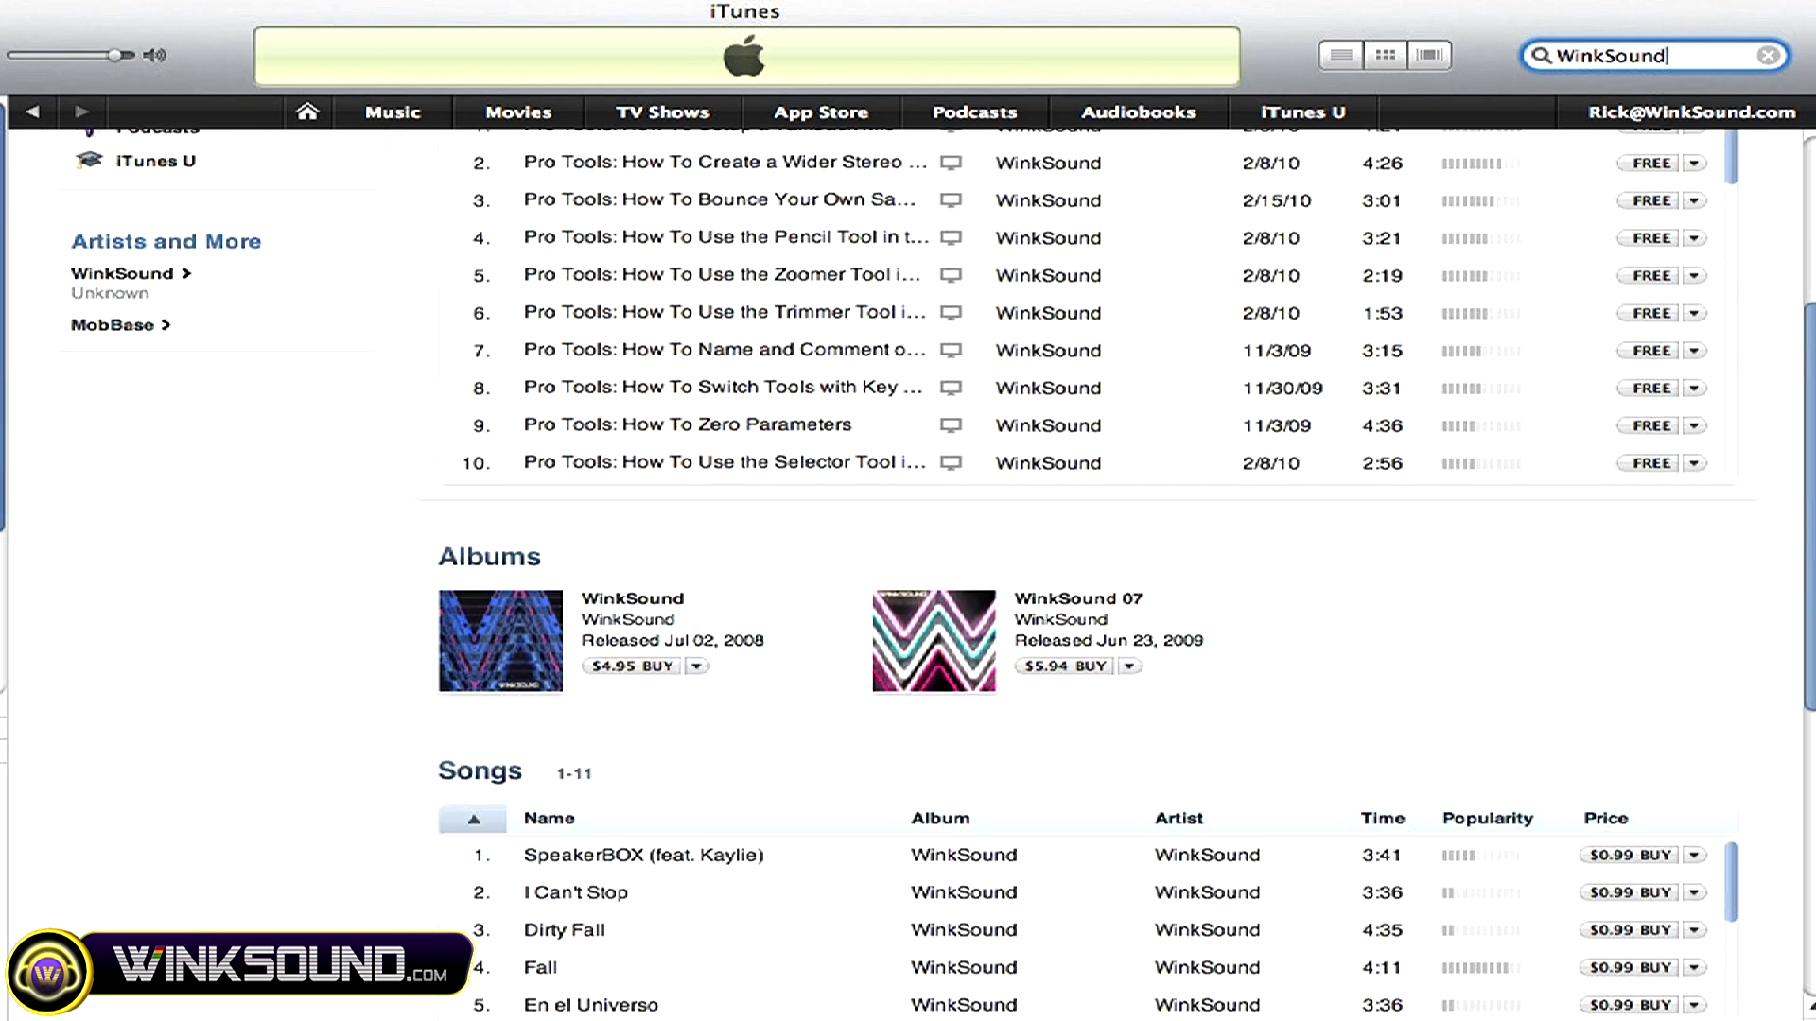
scroll(1040, 568, down, 10)
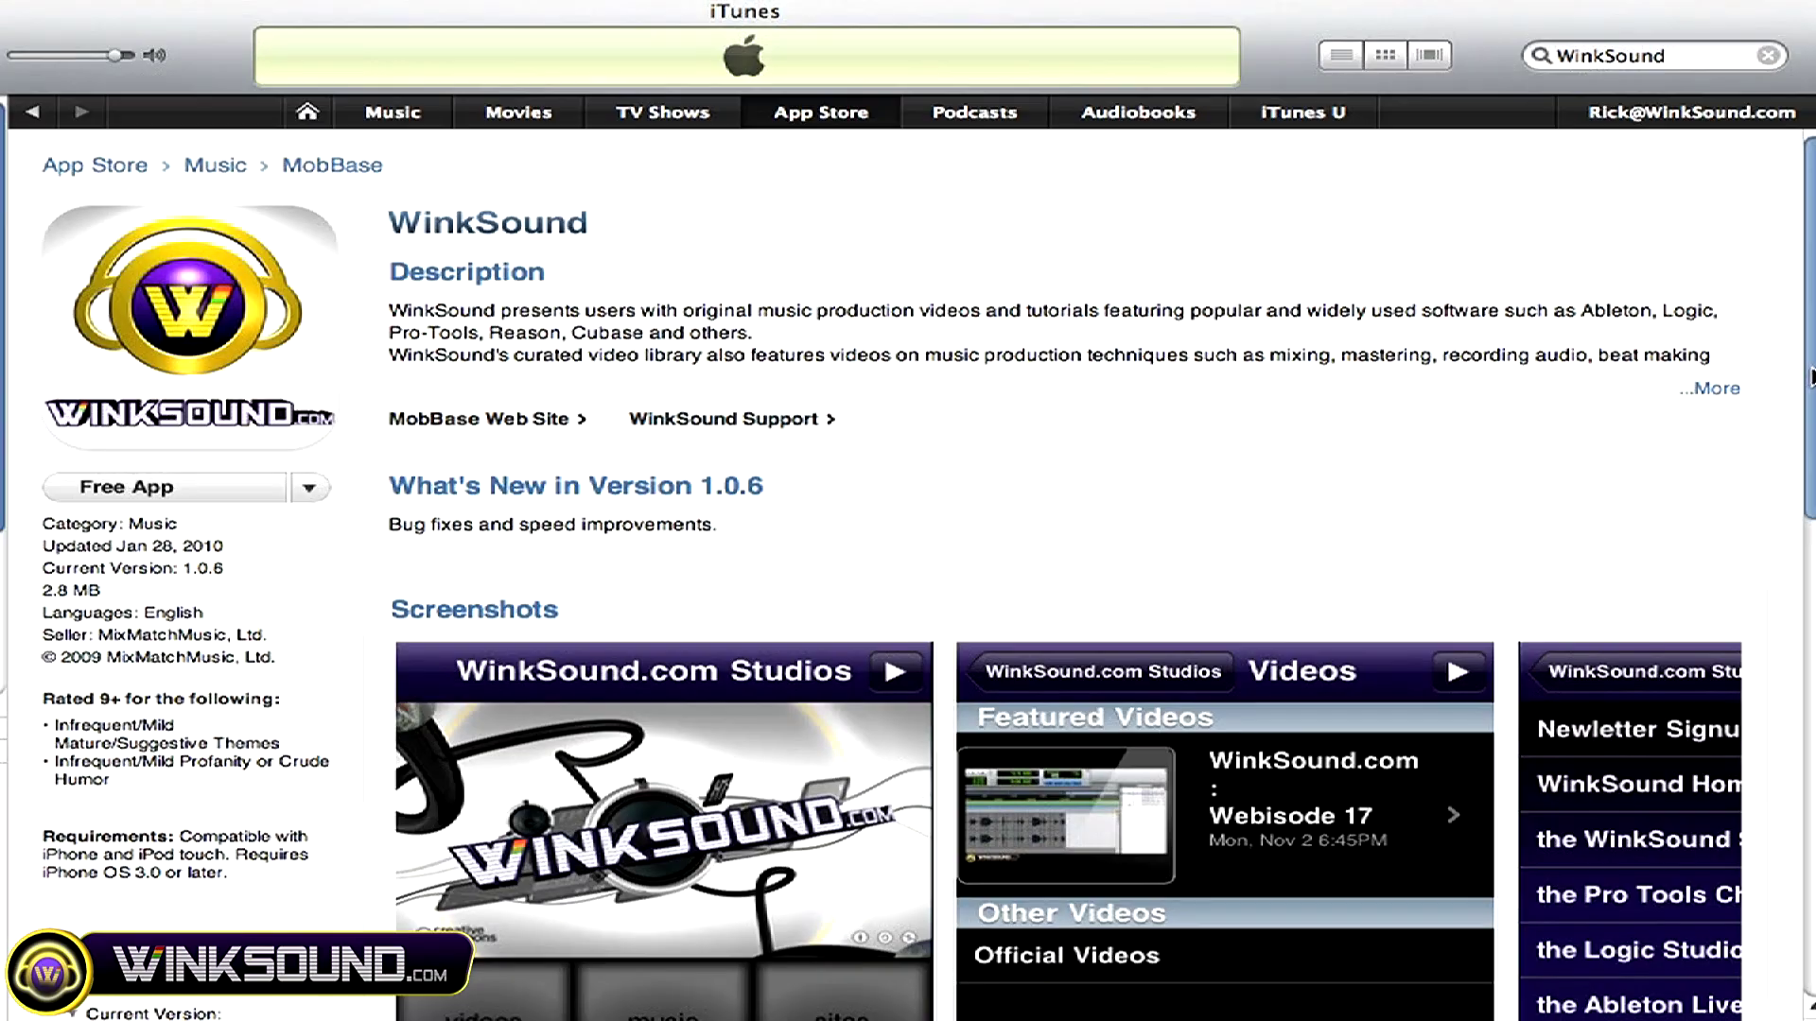
scroll(1040, 567, down, 2)
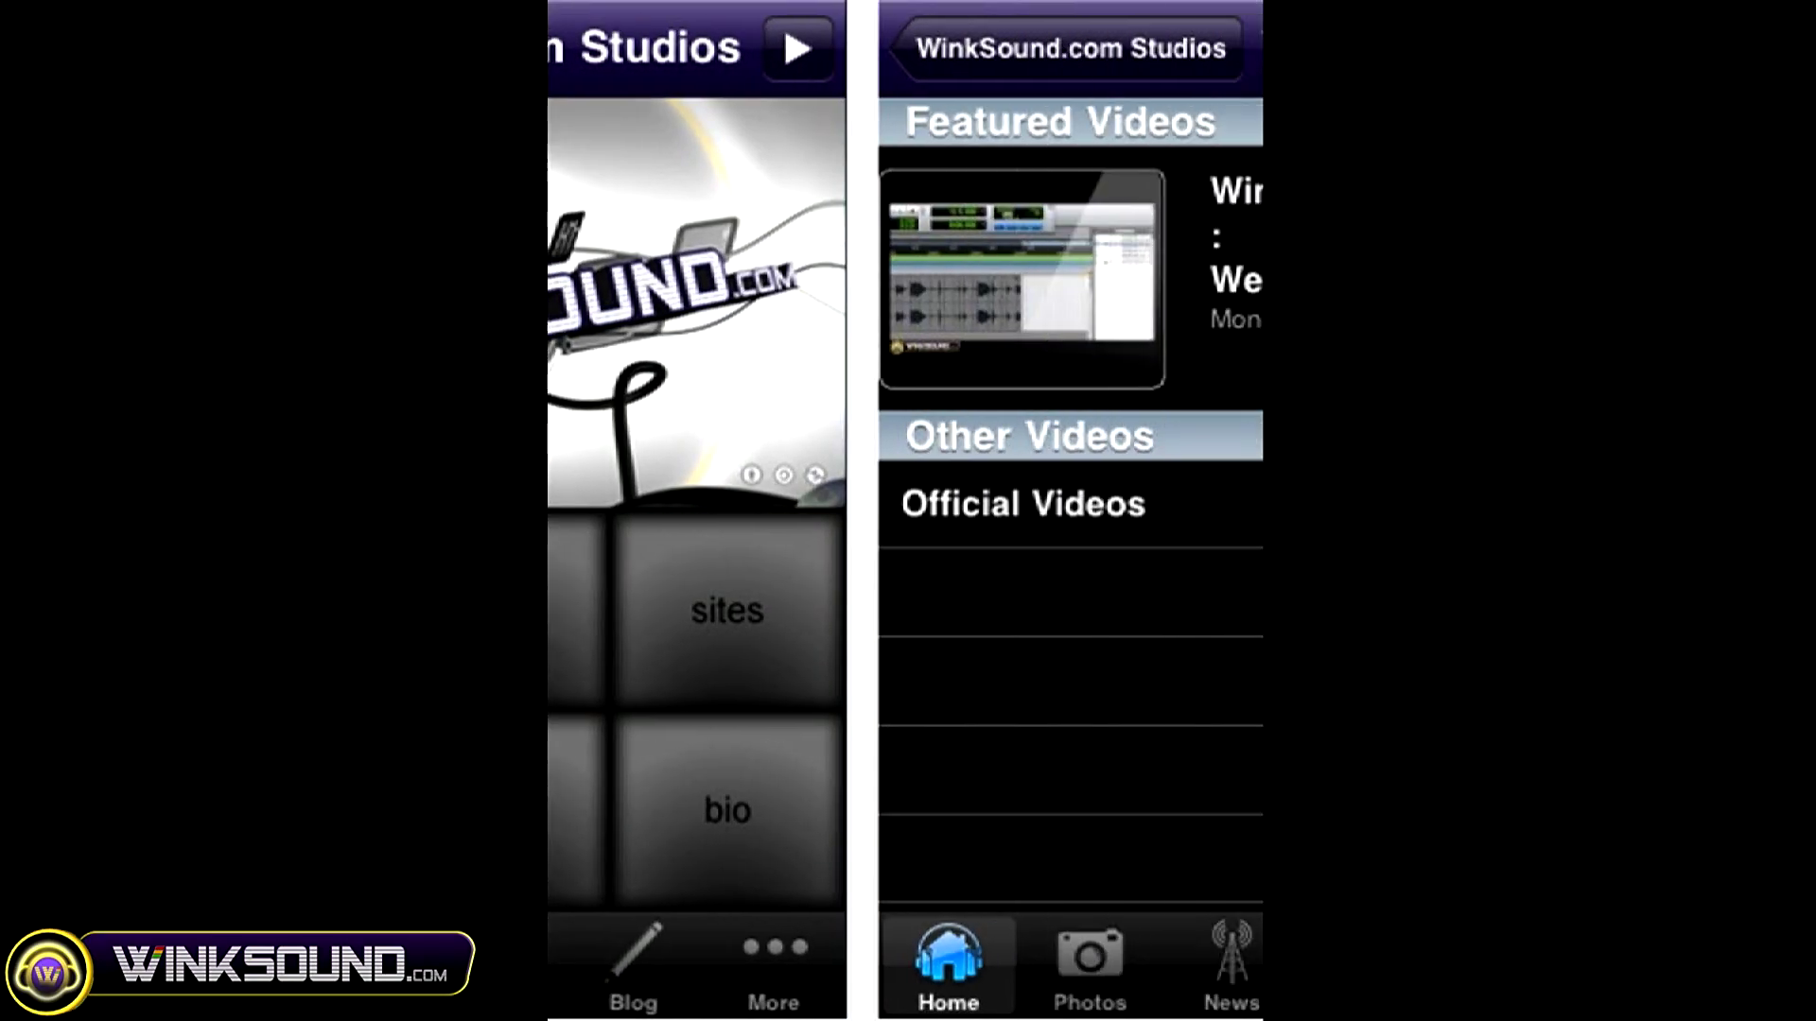
text(WinkSo)
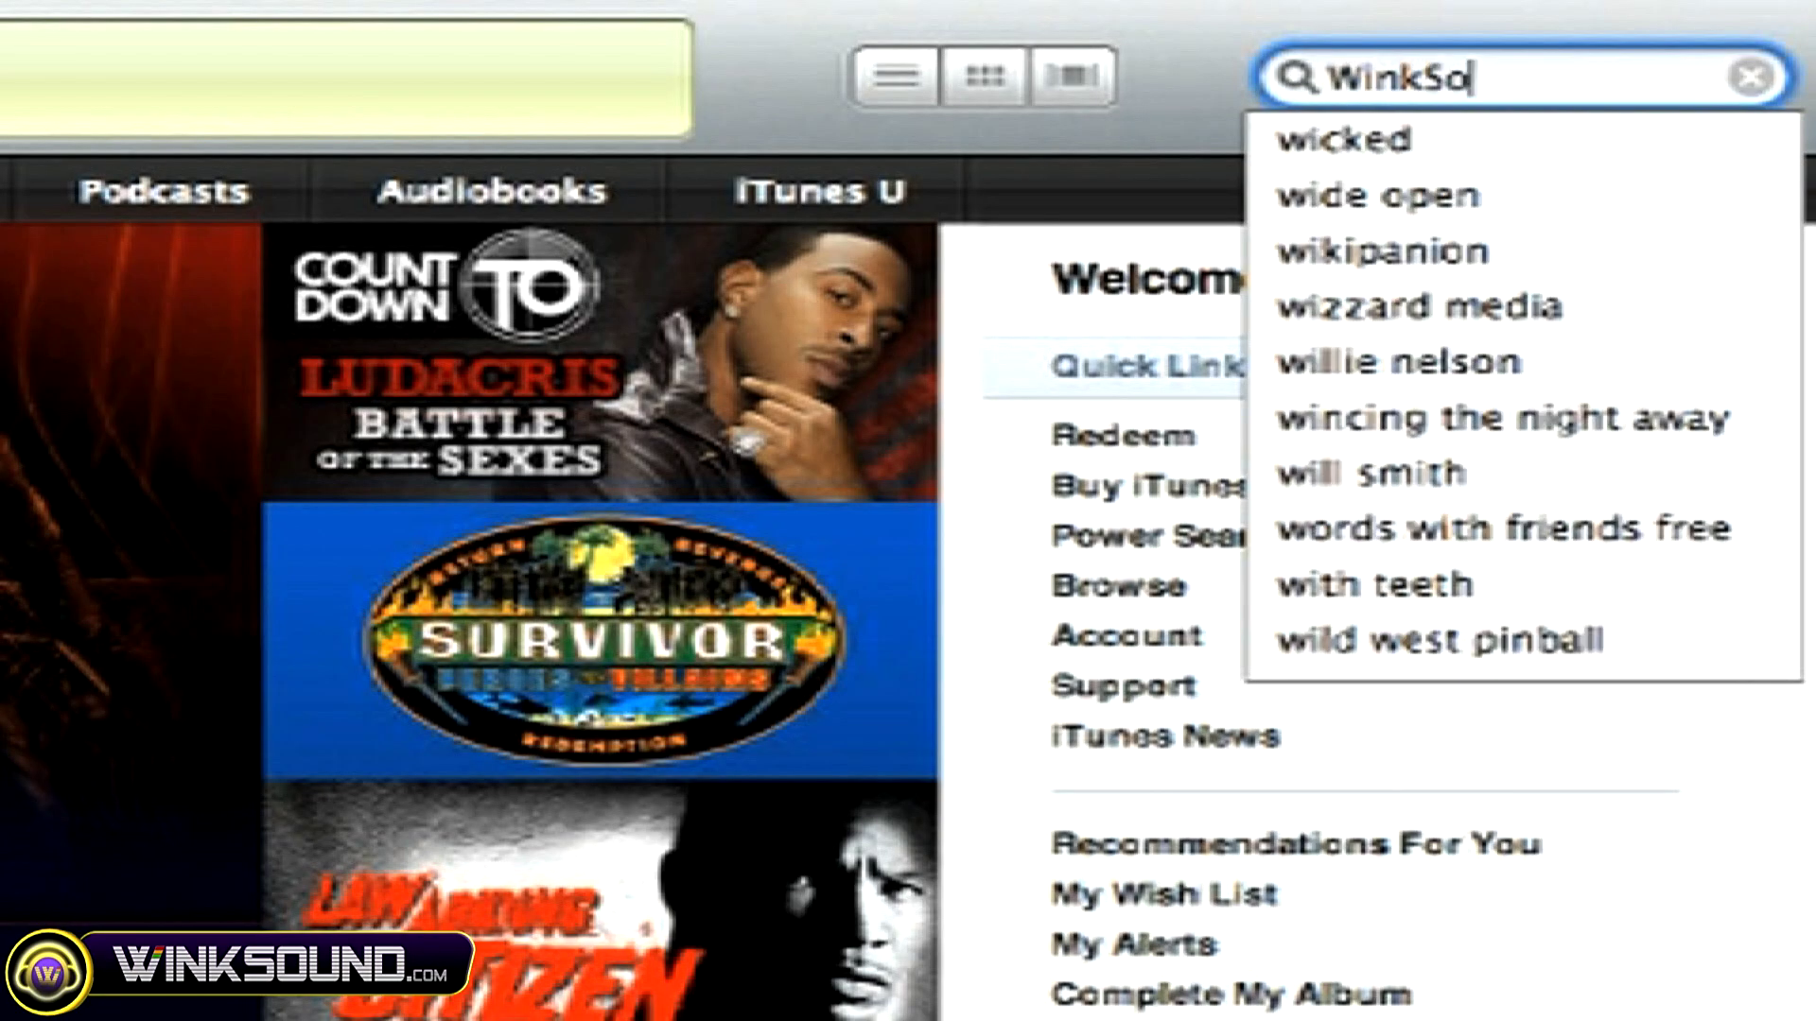